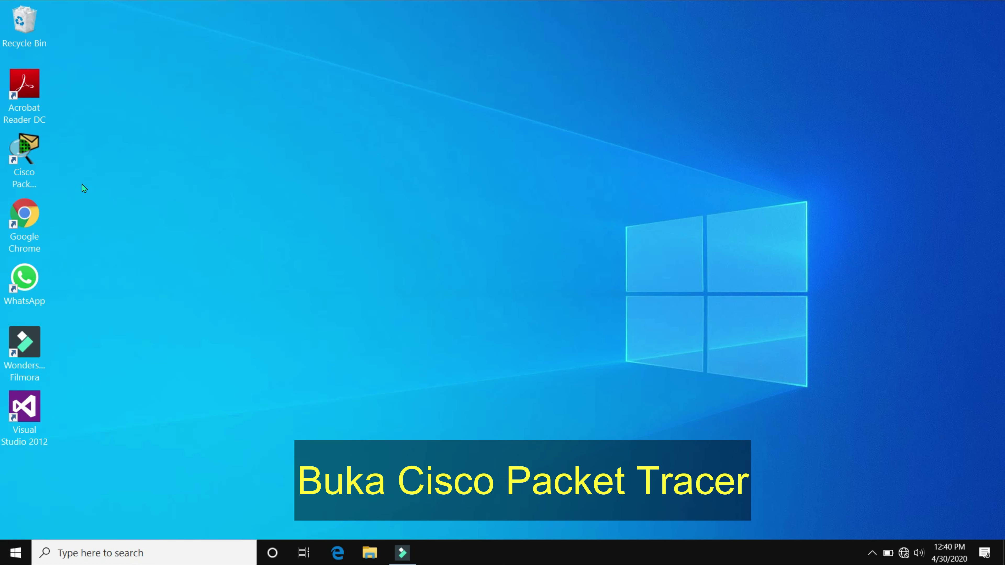
# Open Cisco Packet Tracer and place three PC end devices in the empty logical workspace.
pyautogui.doubleClick(35, 155)
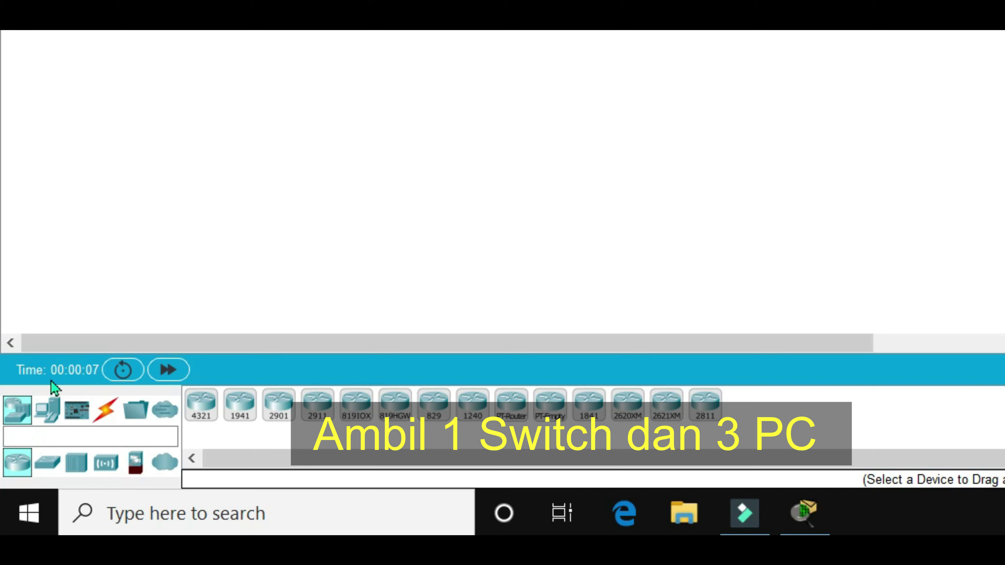
pyautogui.click(56, 419)
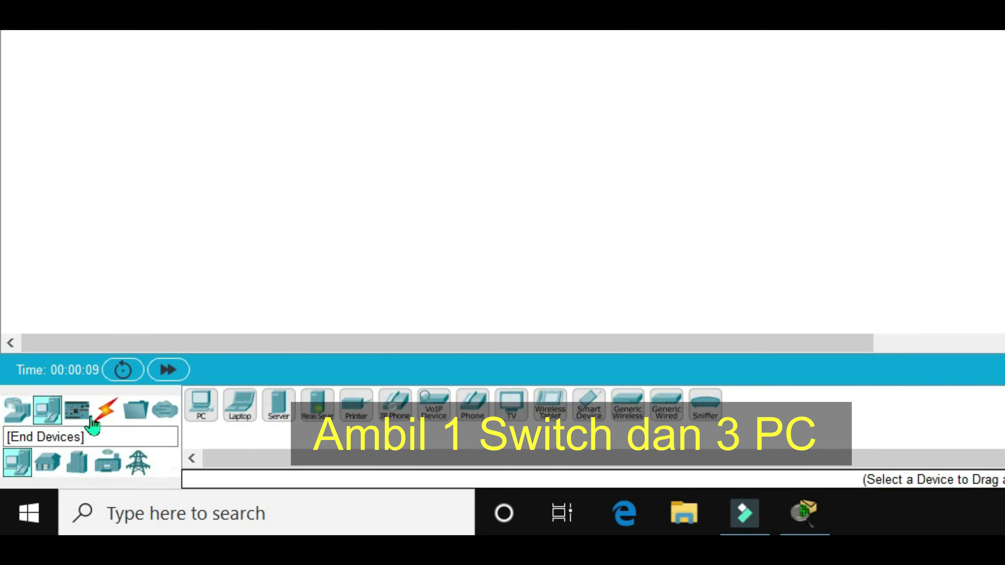
pyautogui.moveTo(199, 408); pyautogui.dragTo(369, 143)
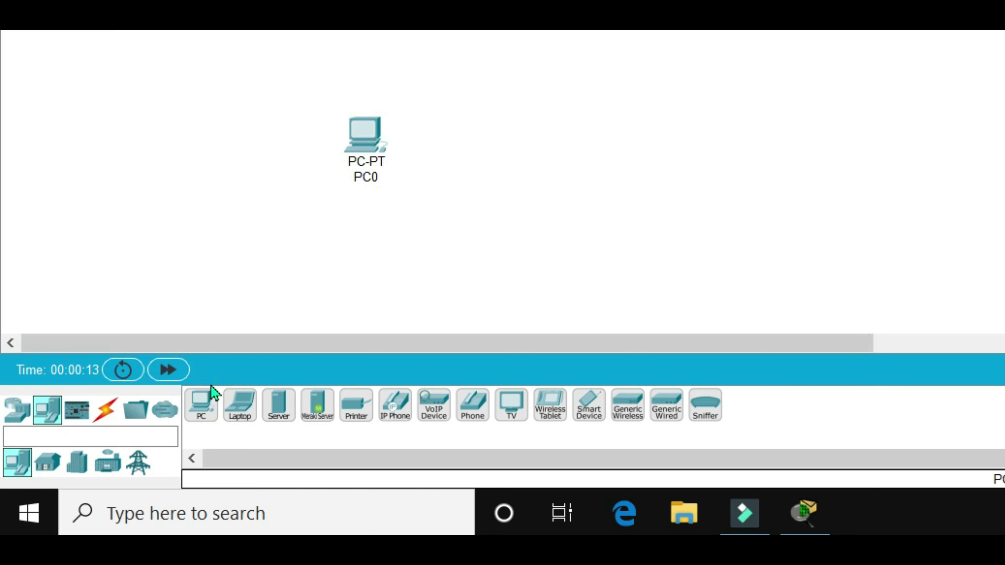
pyautogui.moveTo(197, 418); pyautogui.dragTo(514, 210)
pyautogui.moveTo(201, 404); pyautogui.dragTo(681, 139)
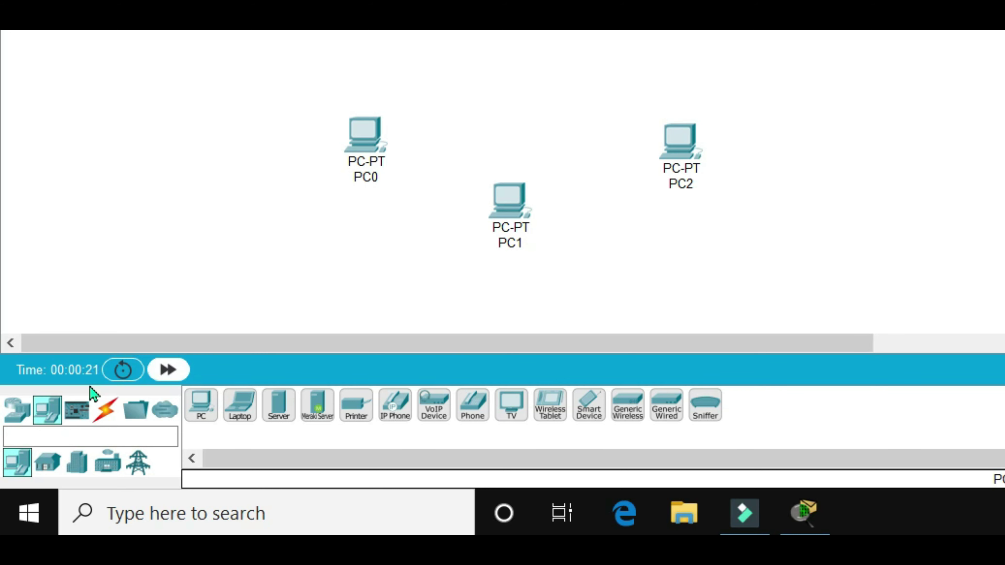
# Add one 2960 switch to the workspace above the three PCs.
pyautogui.click(18, 412)
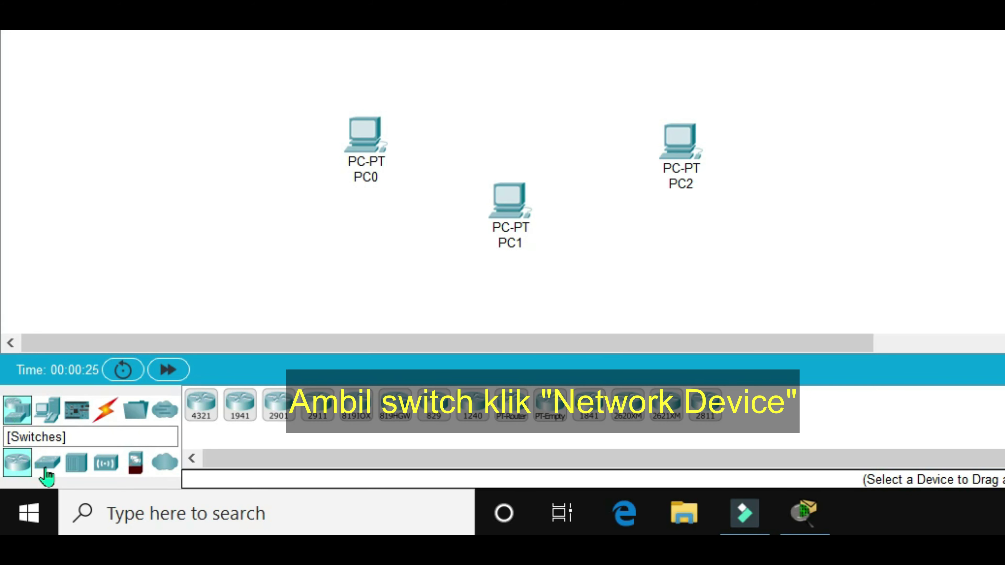
pyautogui.click(46, 474)
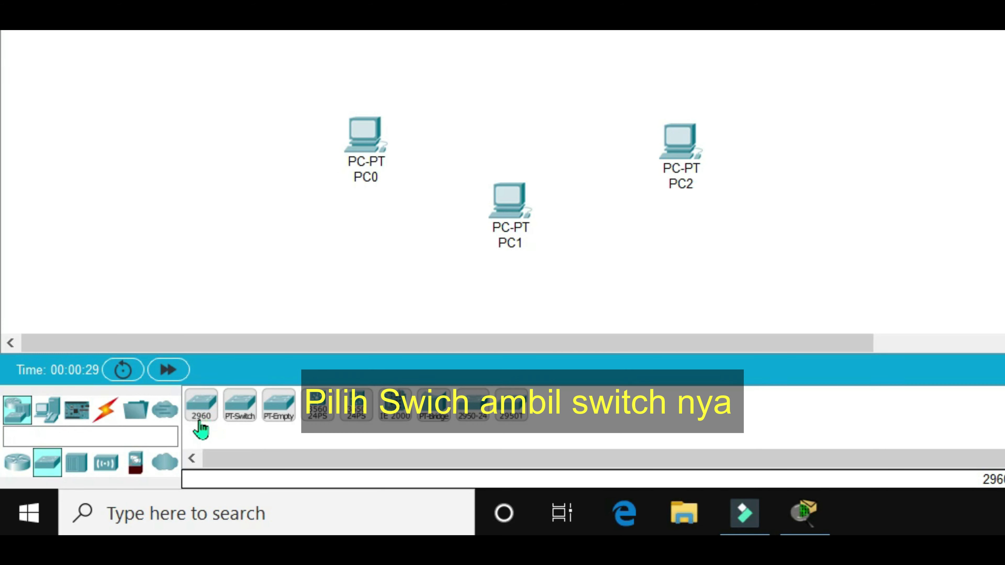
pyautogui.click(201, 414)
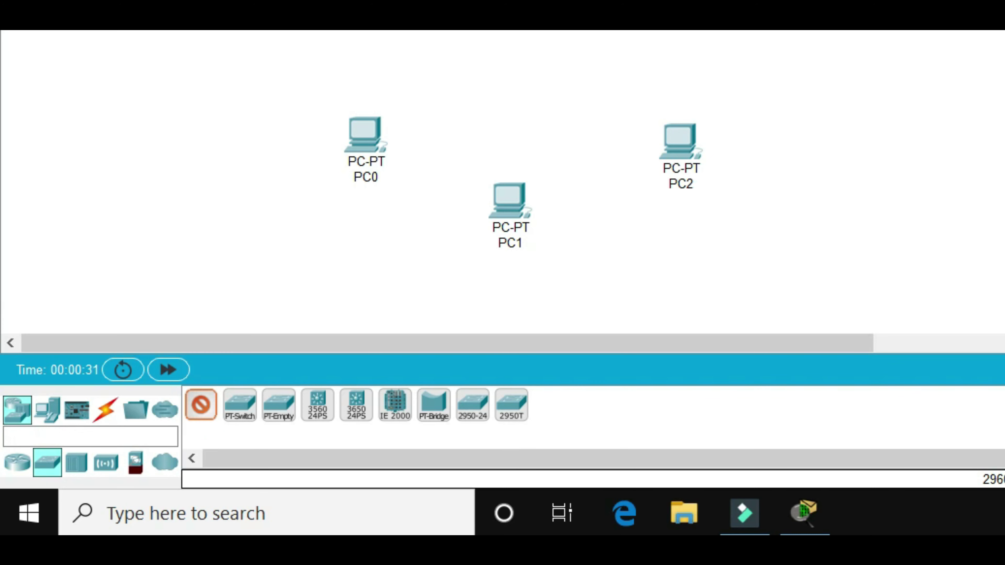
pyautogui.click(498, 18)
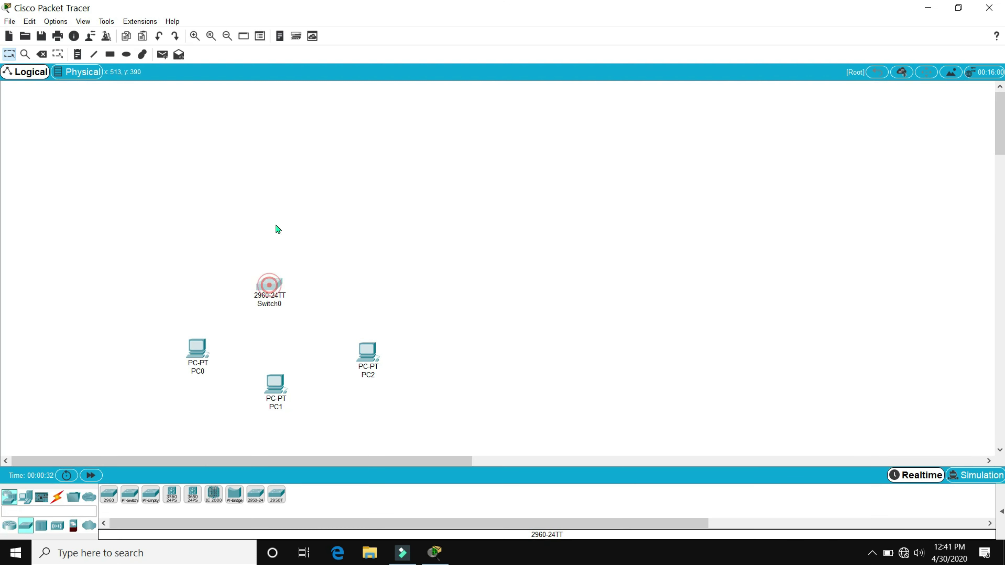
# Rearrange the devices with Switch0 at the top centre and PC0, PC1 and PC2 spread out beneath it.
pyautogui.moveTo(277, 229); pyautogui.dragTo(276, 189)
pyautogui.moveTo(197, 348); pyautogui.dragTo(114, 254)
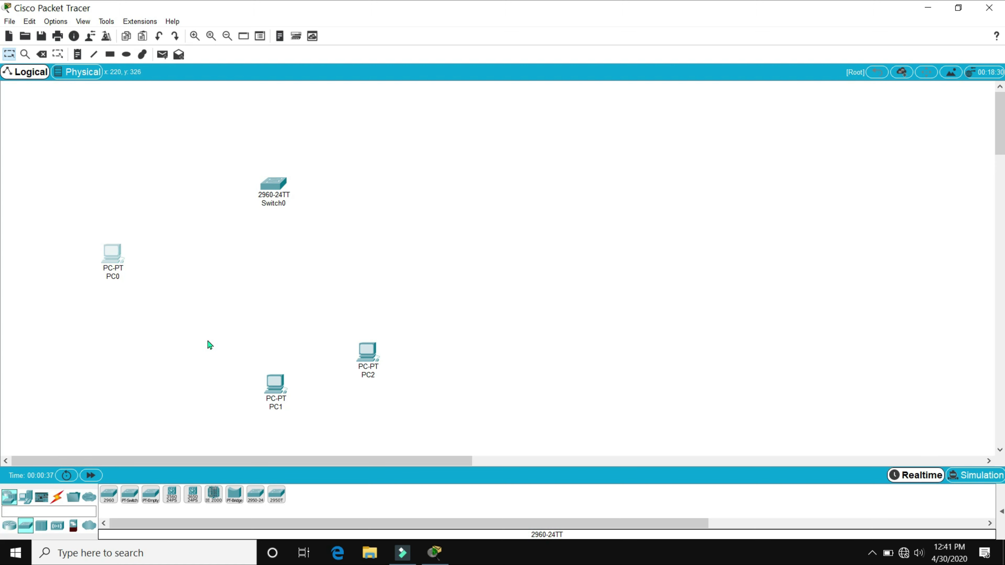
pyautogui.moveTo(263, 391); pyautogui.dragTo(260, 294)
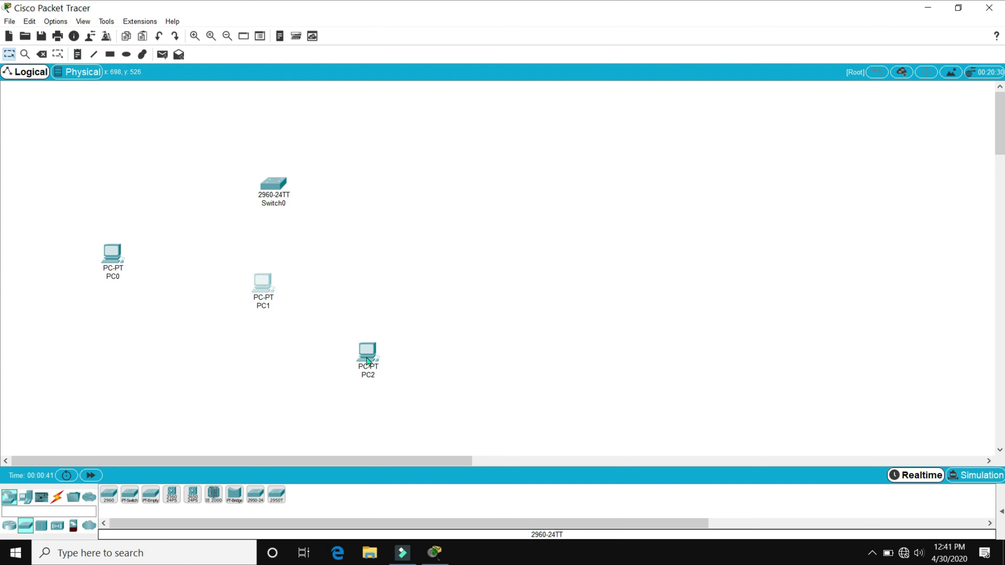
pyautogui.moveTo(366, 356)
pyautogui.mouseDown()
pyautogui.moveTo(375, 286)
pyautogui.moveTo(394, 255)
pyautogui.mouseUp()
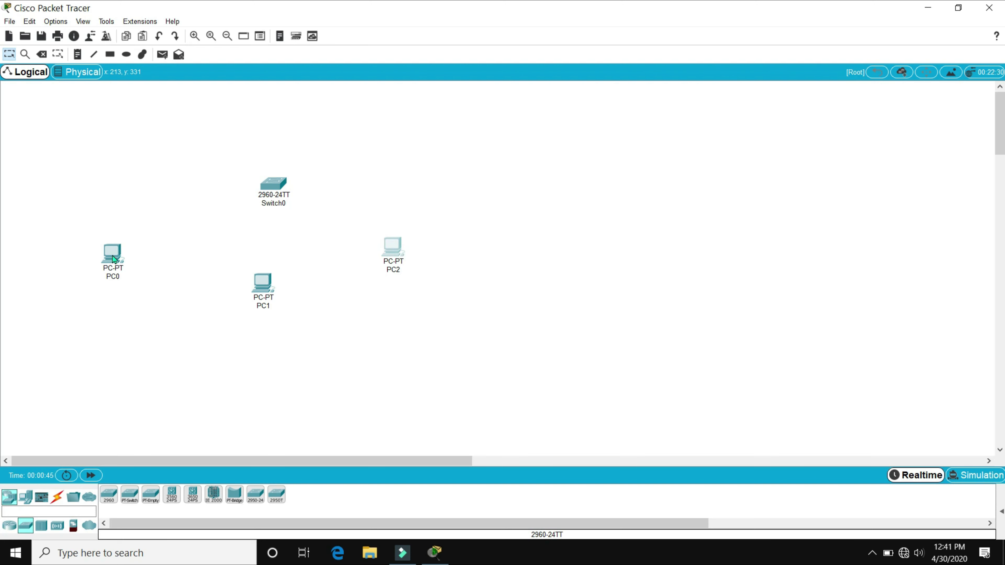
pyautogui.moveTo(115, 260); pyautogui.dragTo(141, 258)
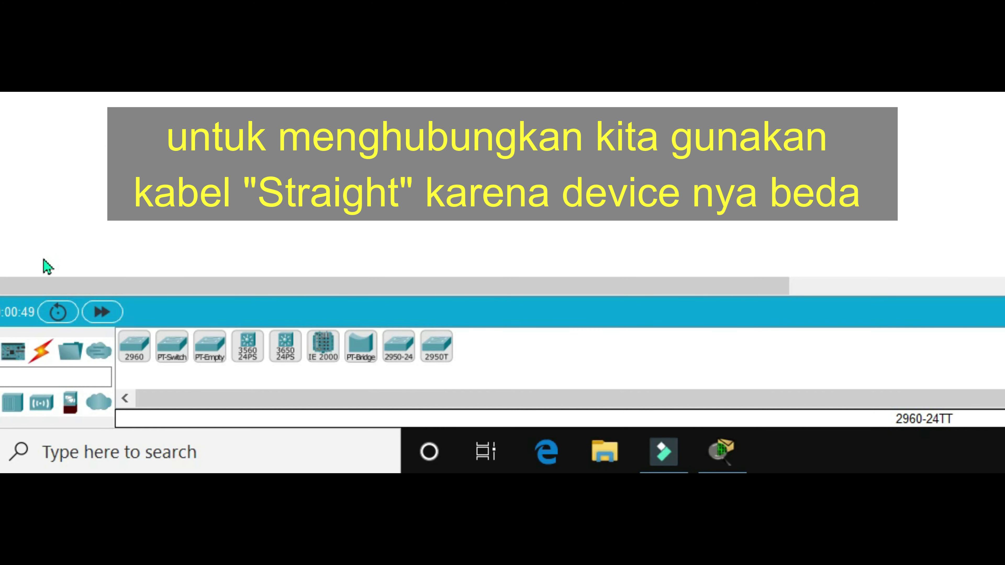
# Connect Switch0's FastEthernet0/1 port to PC0's FastEthernet0 port with a Copper Straight-Through cable.
pyautogui.click(42, 357)
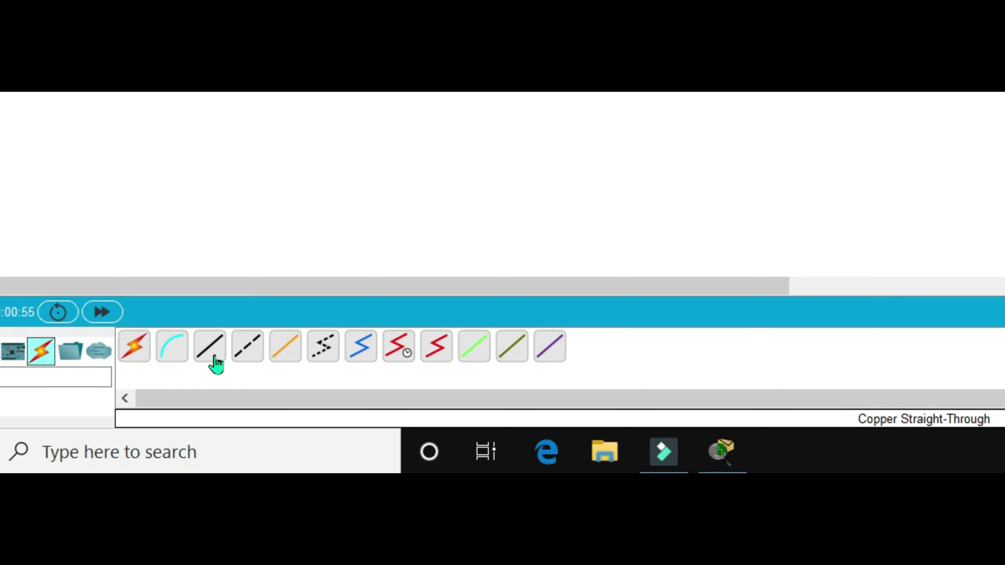
pyautogui.click(216, 361)
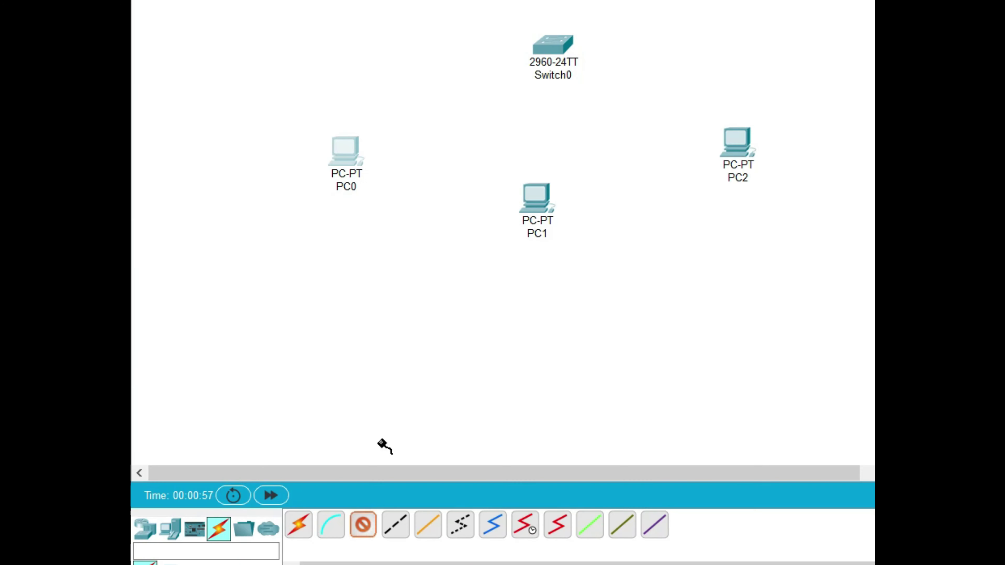
pyautogui.click(554, 50)
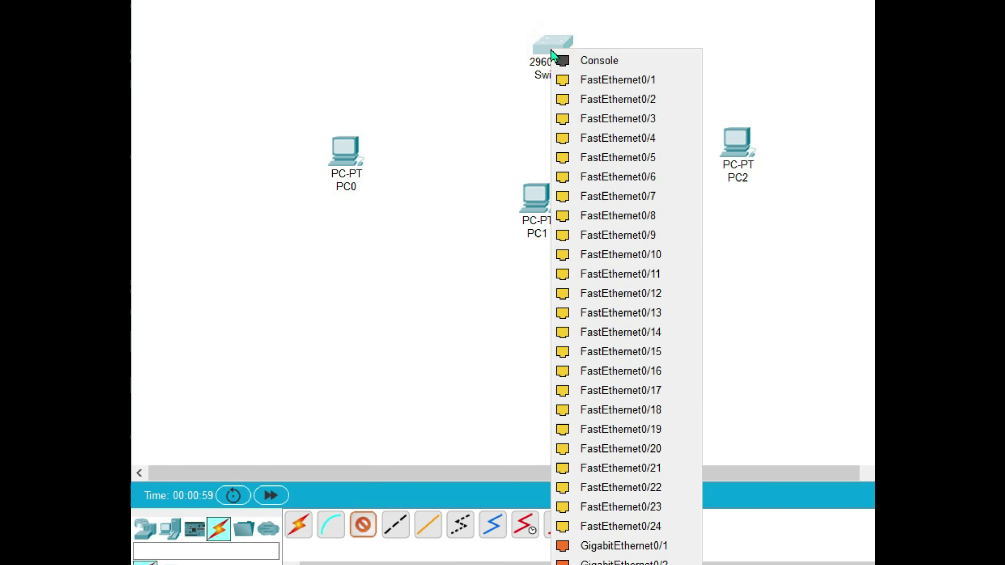
pyautogui.click(571, 87)
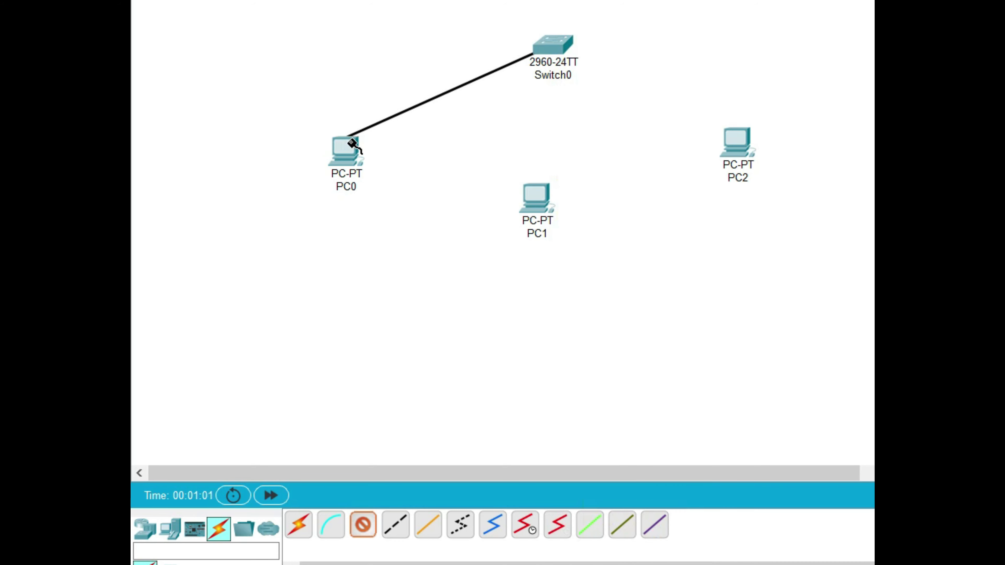
pyautogui.click(343, 150)
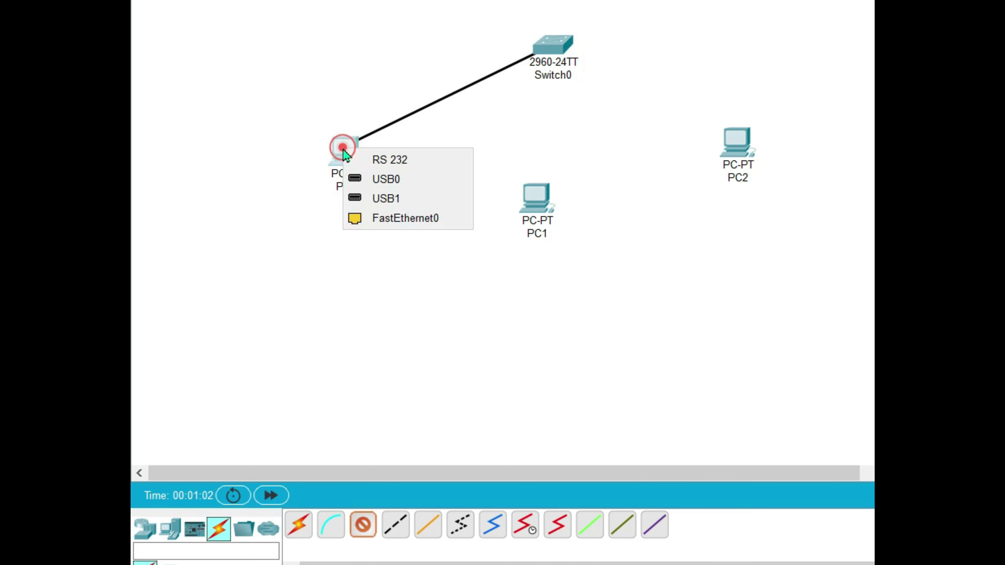
pyautogui.click(351, 217)
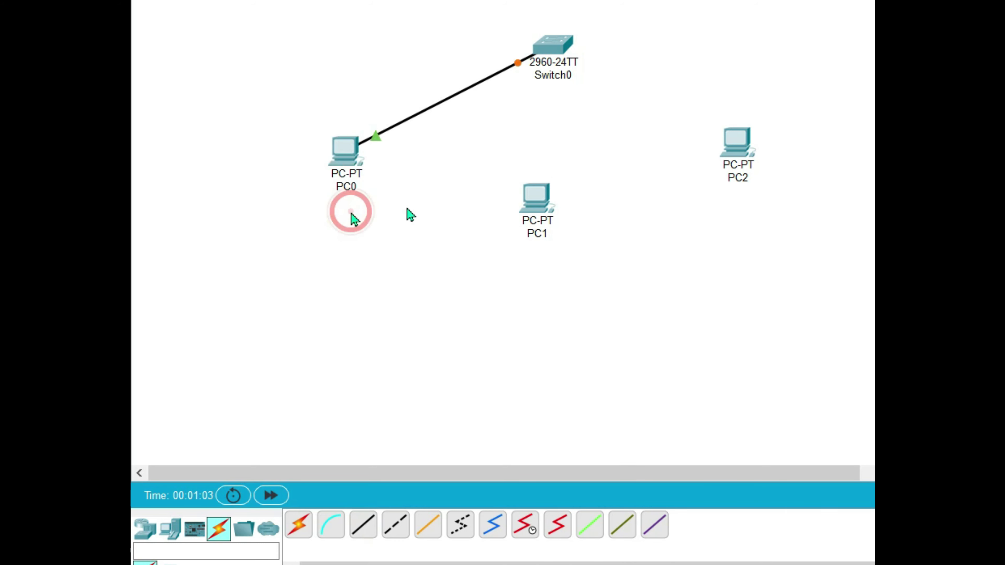
# Connect Switch0 to PC1's FastEthernet0 port with another Copper Straight-Through cable.
pyautogui.click(363, 525)
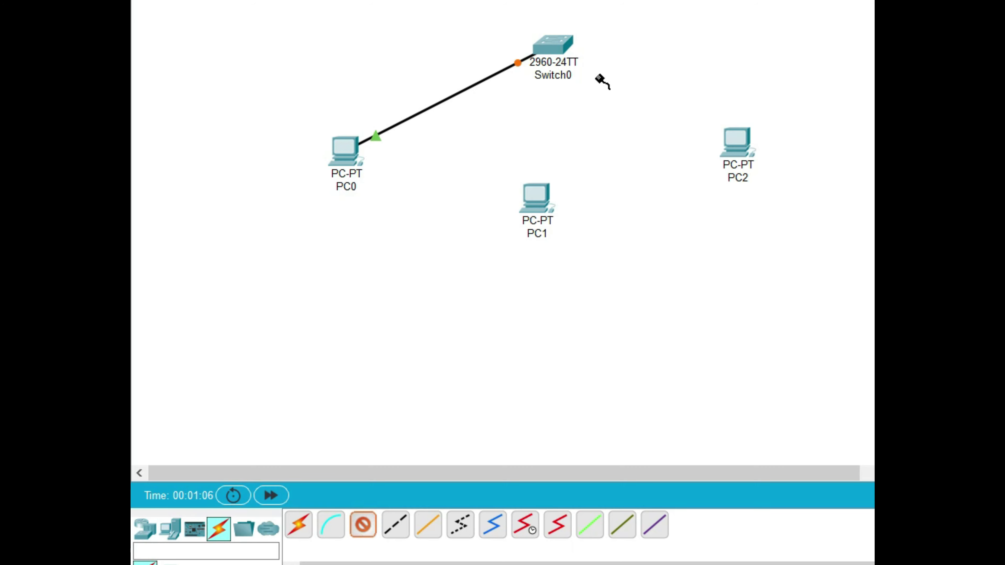
pyautogui.click(545, 42)
pyautogui.click(568, 75)
pyautogui.click(543, 196)
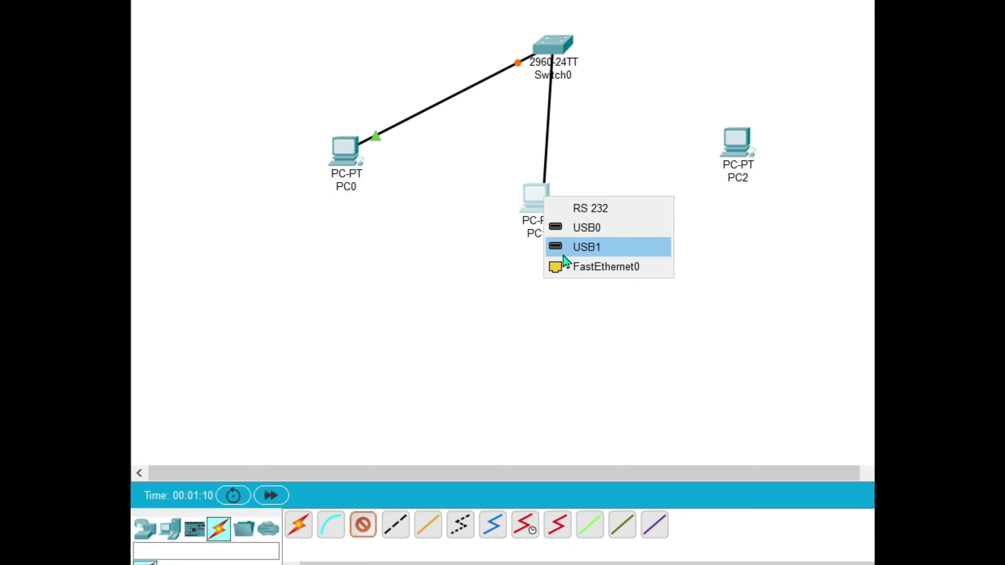
pyautogui.click(569, 270)
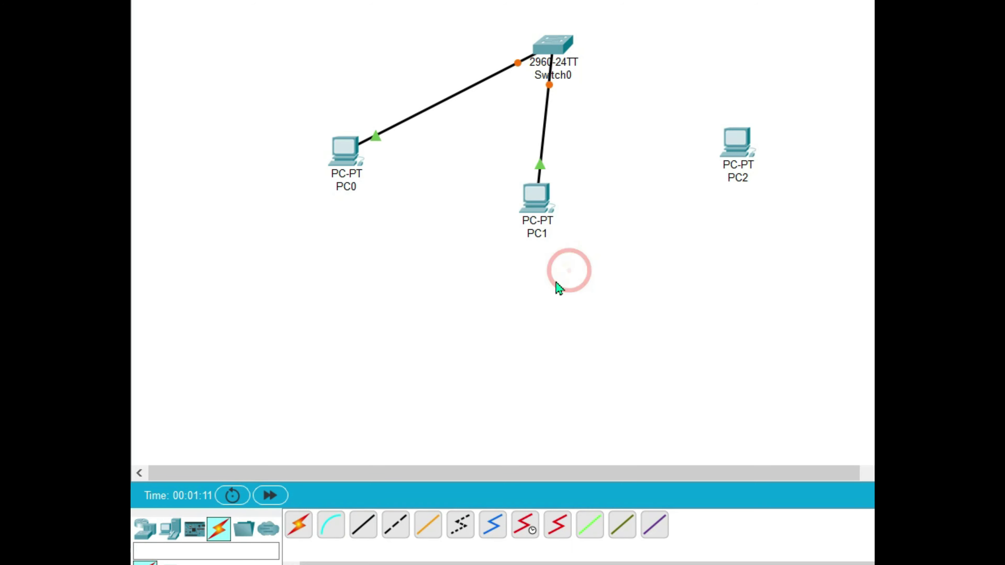
# Connect Switch0 to PC2 with a third Copper Straight-Through cable.
pyautogui.click(362, 526)
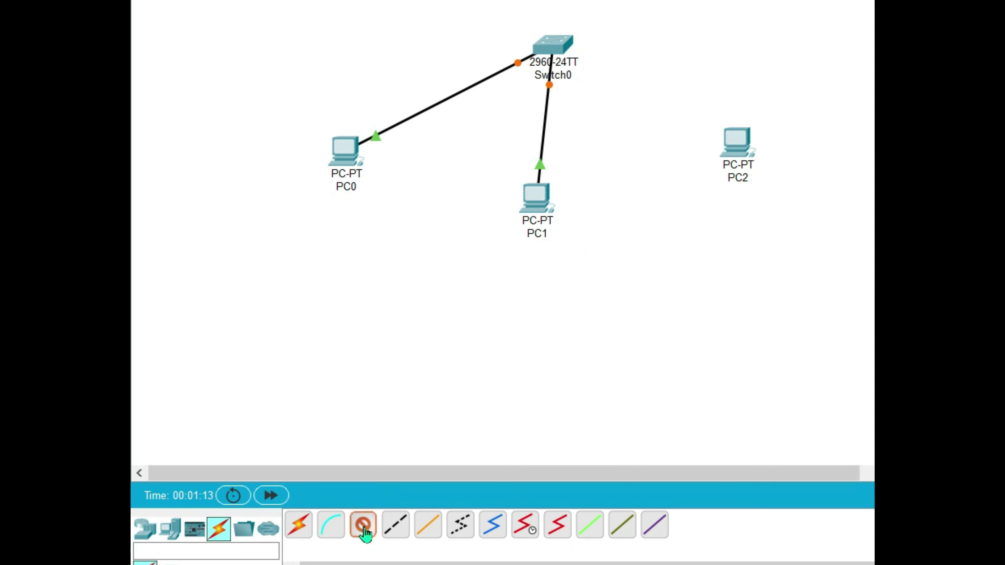
pyautogui.click(569, 44)
pyautogui.click(579, 69)
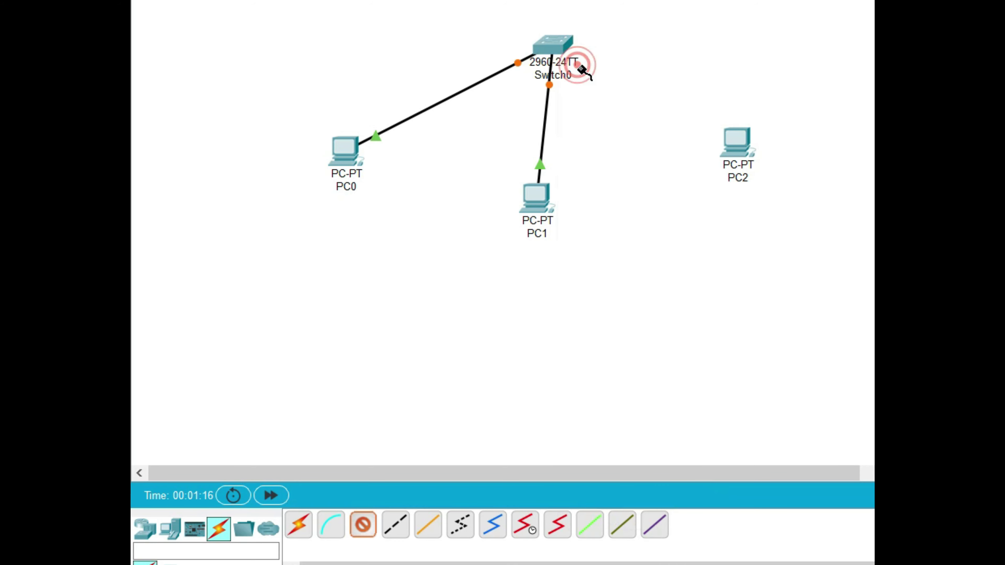
pyautogui.click(739, 147)
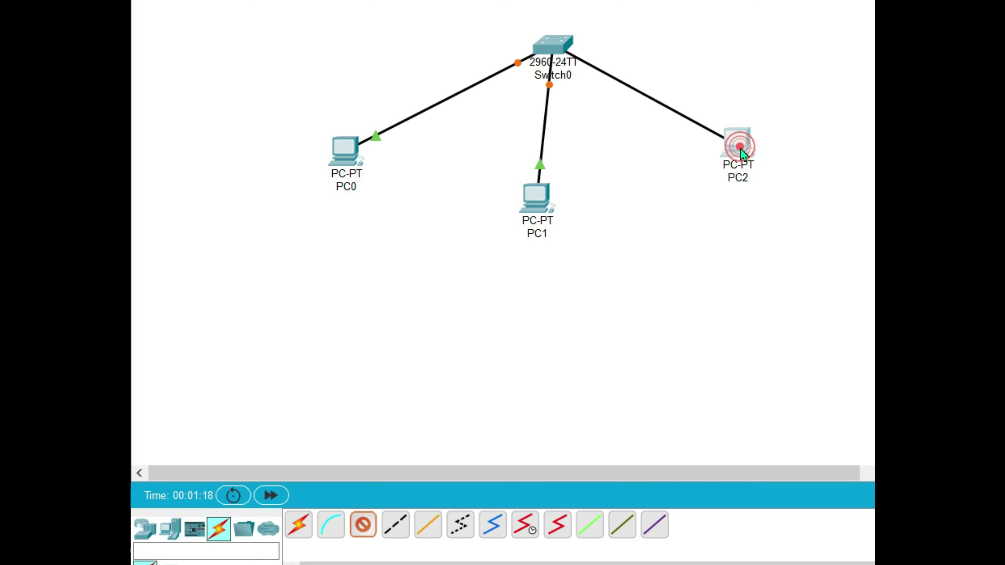
pyautogui.click(765, 225)
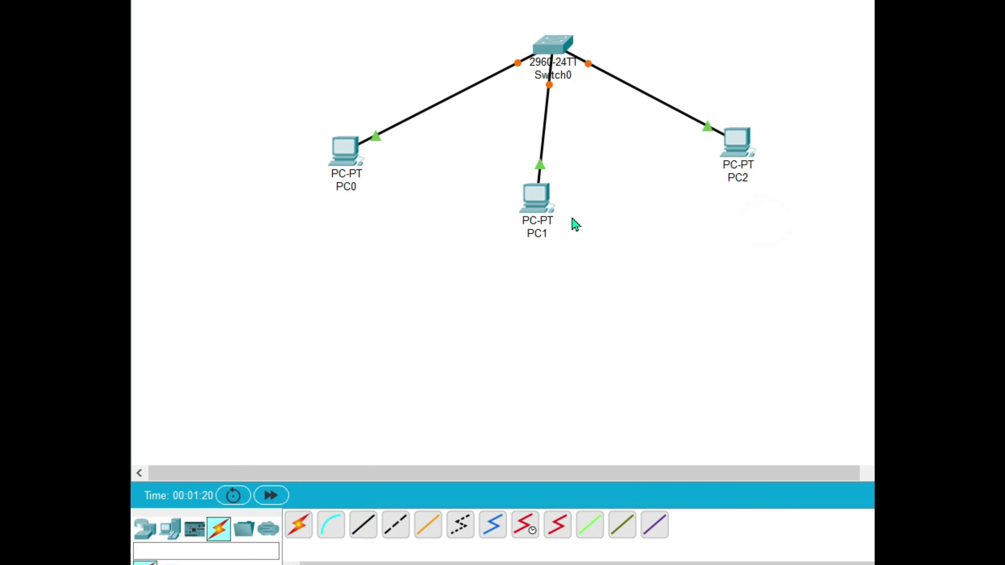
# Align PC1 directly beneath Switch0 and shift PC0 slightly closer to it.
pyautogui.moveTo(553, 200); pyautogui.dragTo(553, 186)
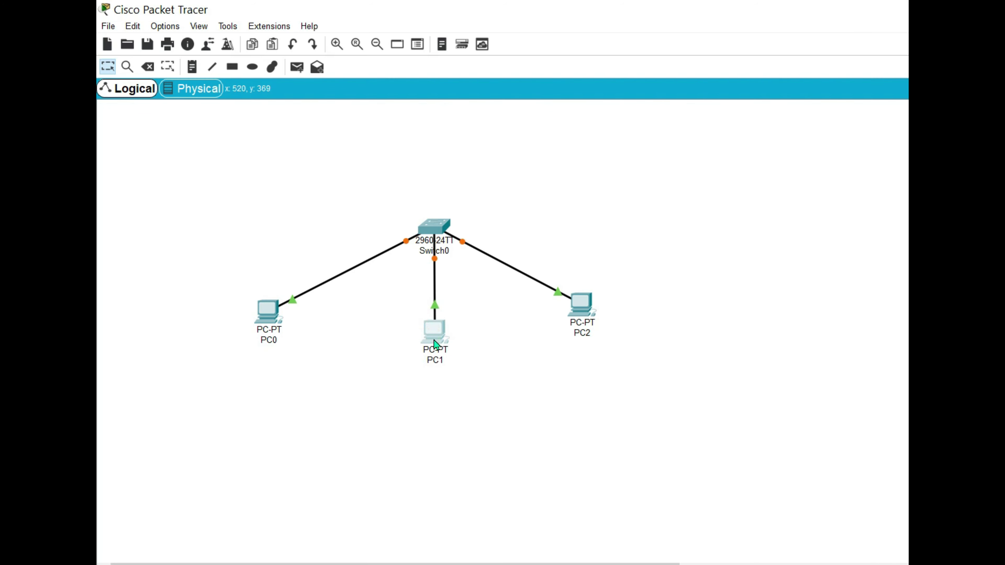
pyautogui.moveTo(434, 340); pyautogui.dragTo(432, 340)
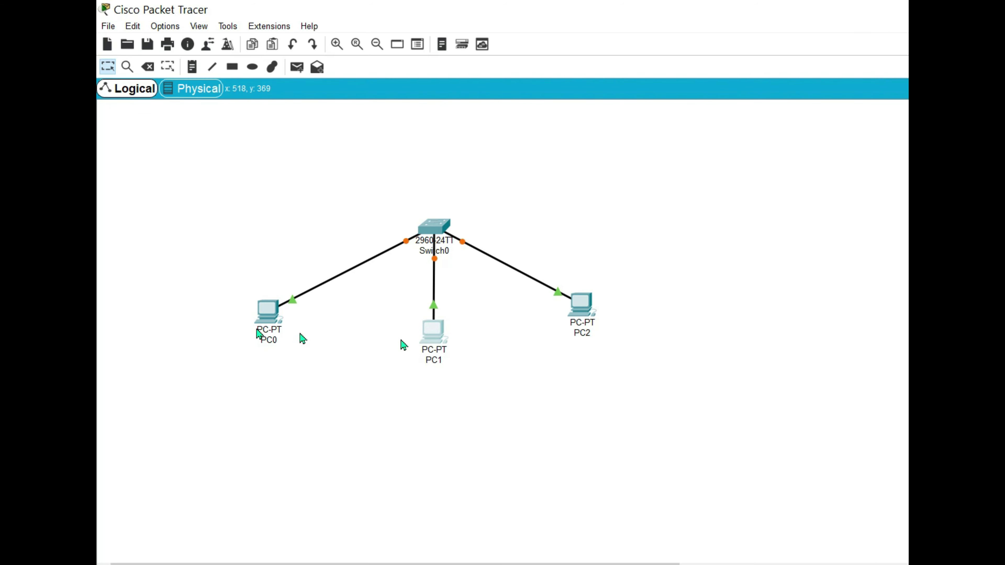
pyautogui.moveTo(272, 324); pyautogui.dragTo(293, 325)
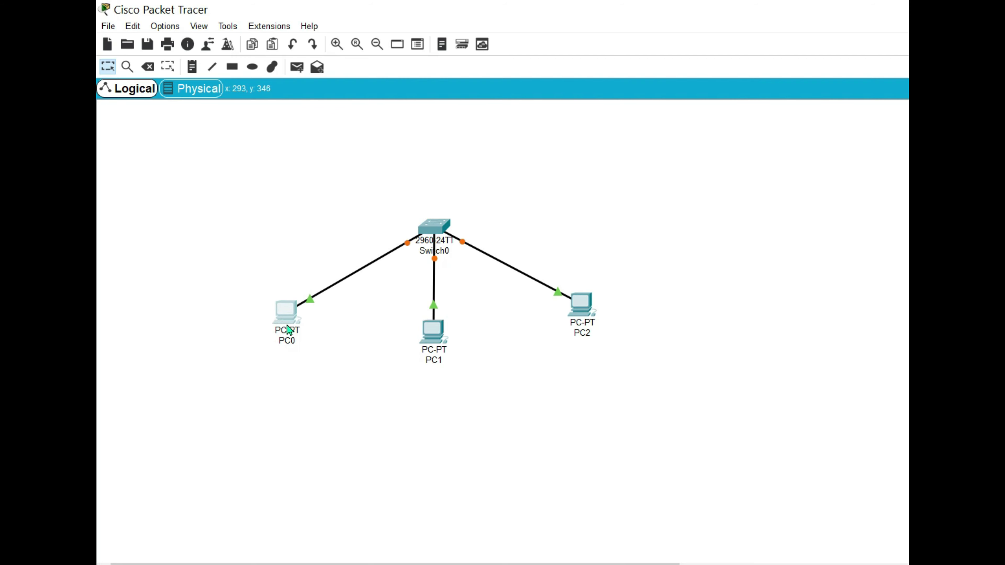
# Add a note reading 192.168.1.1 /24 beneath PC0.
pyautogui.click(192, 67)
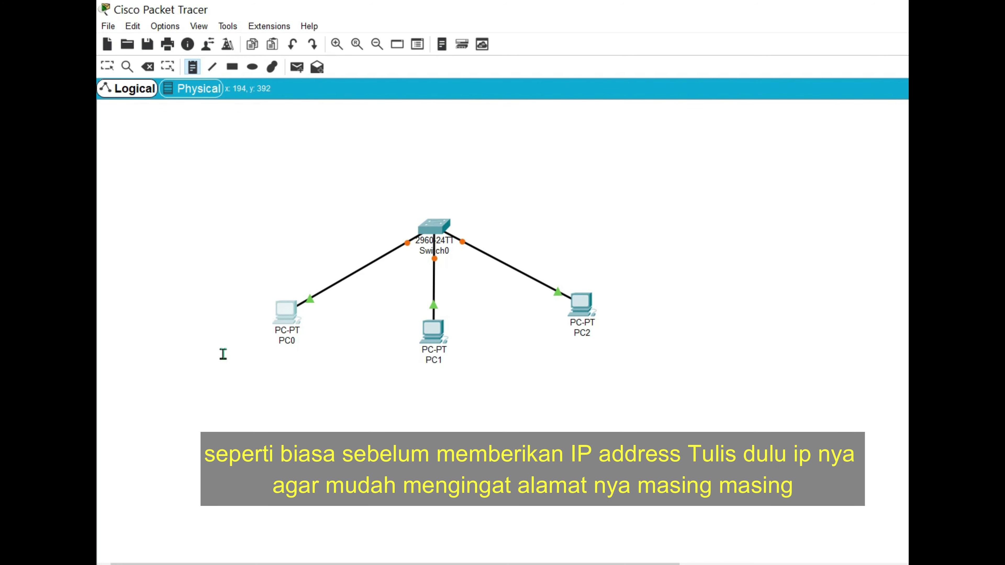
pyautogui.click(222, 353)
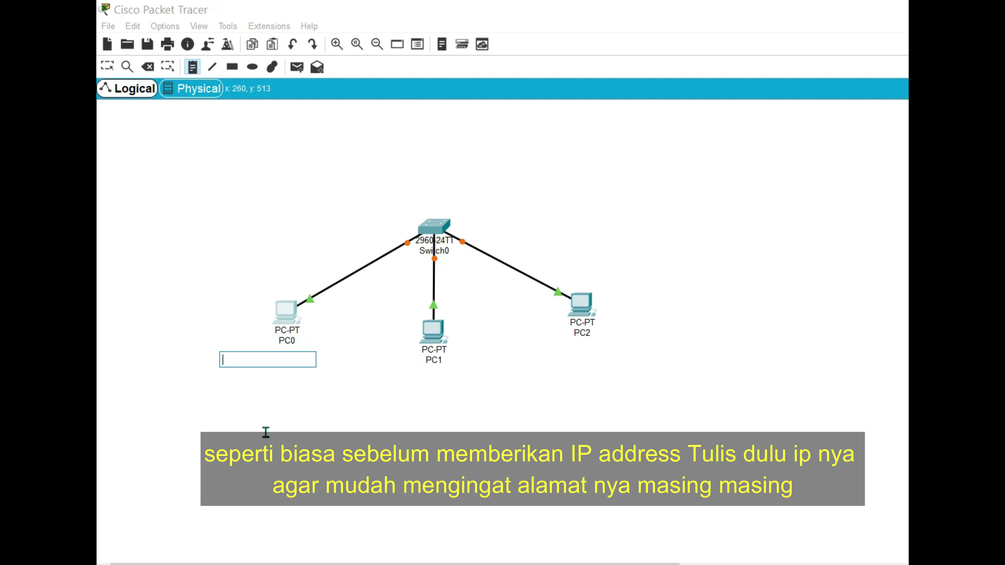
pyautogui.write('192.168.1.1 /24')
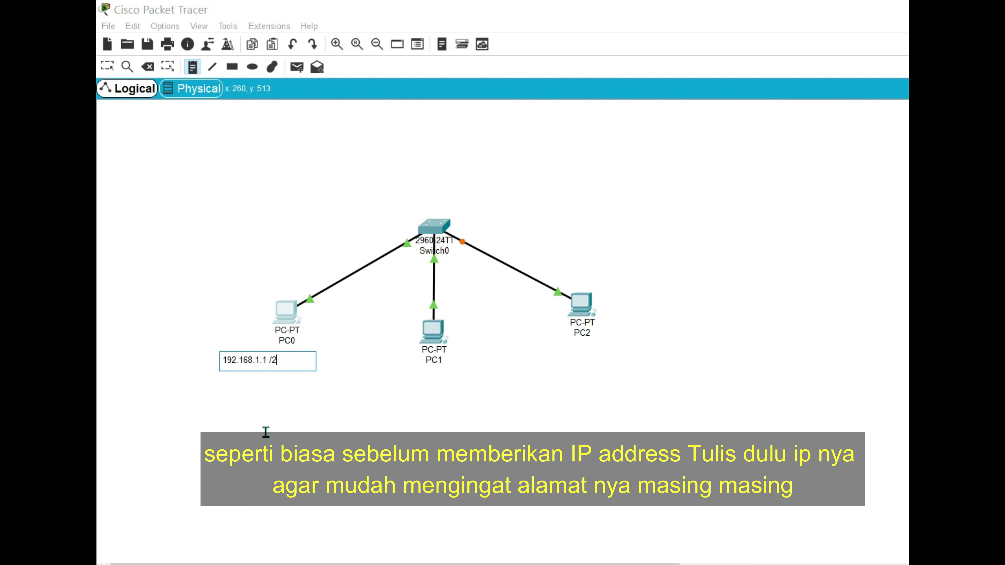
pyautogui.click(241, 431)
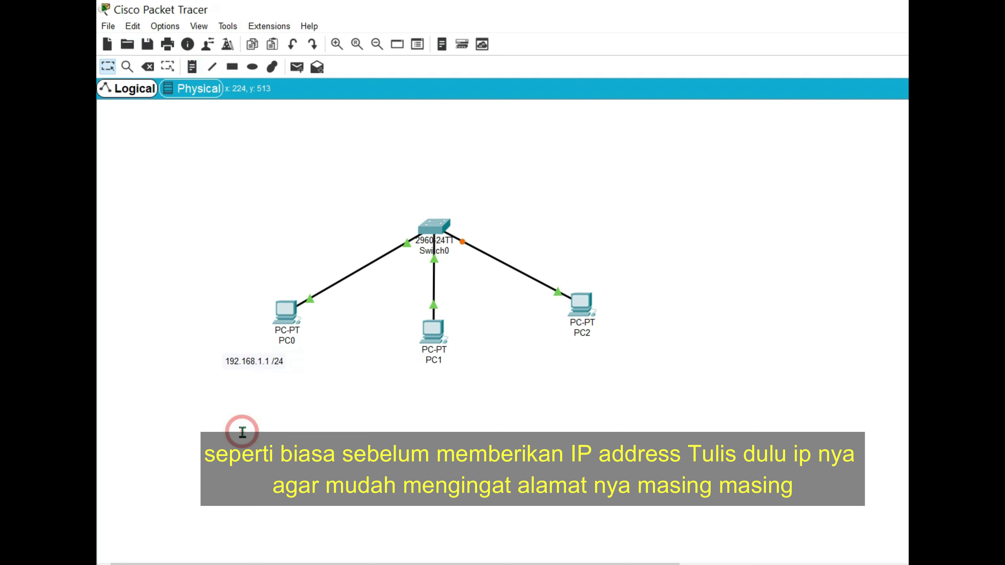
# Add a note reading 192.168.1.2 /24 beneath PC1.
pyautogui.click(193, 66)
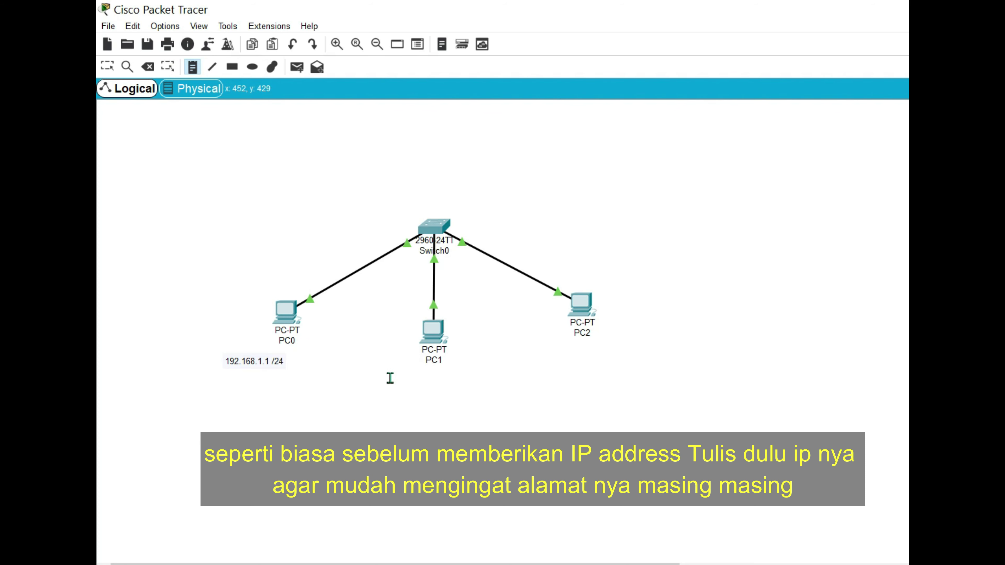
pyautogui.click(390, 377)
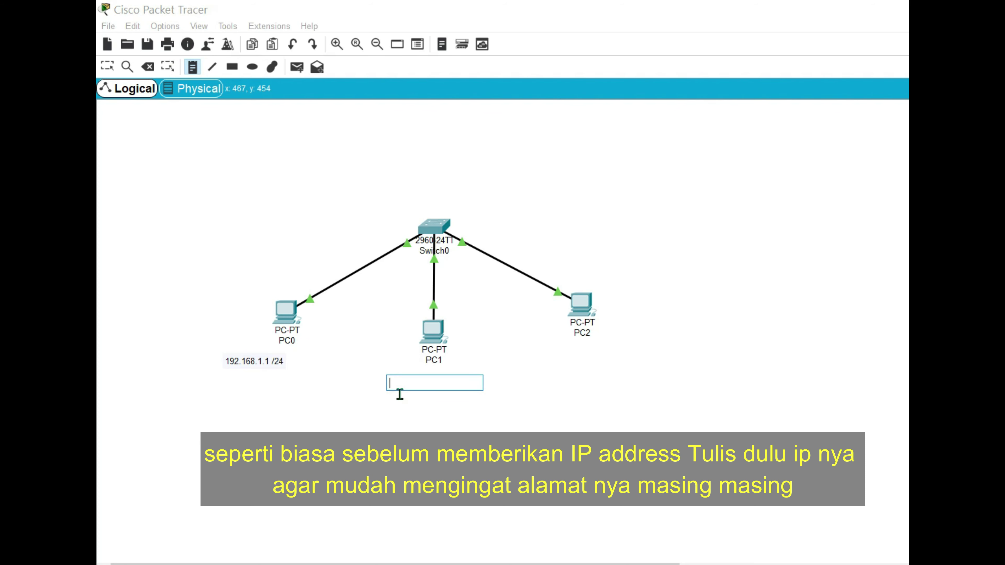
pyautogui.write('192.168.1.')
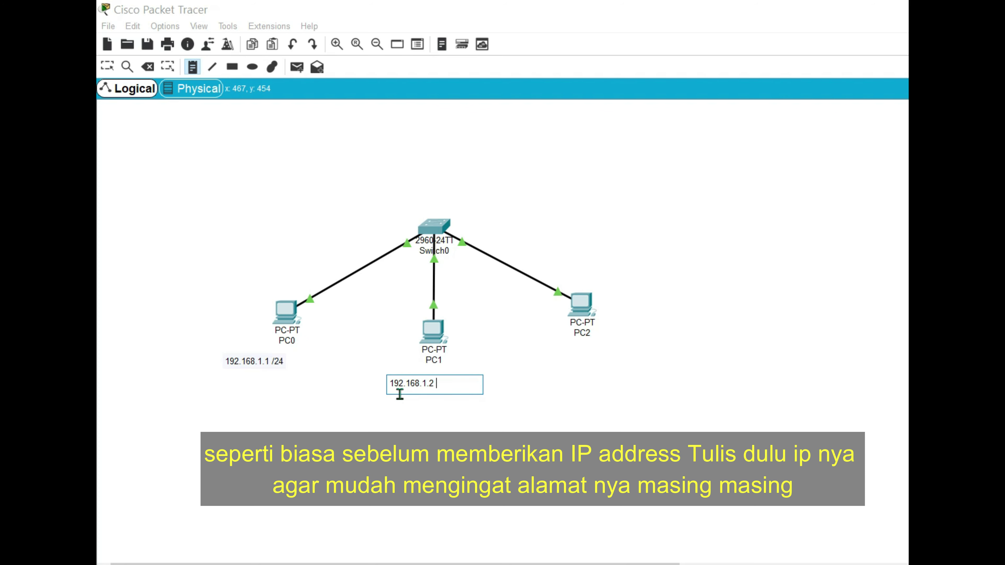
pyautogui.write('24')
pyautogui.click(478, 419)
# Add a note reading 192.168.1.3 /24 beneath PC2.
pyautogui.click(196, 65)
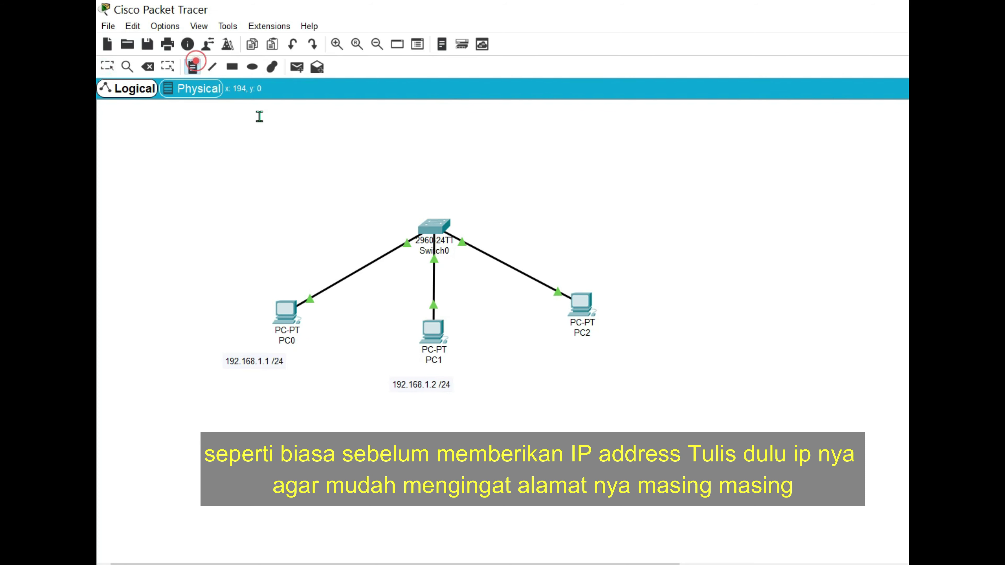
pyautogui.click(546, 352)
pyautogui.write('1')
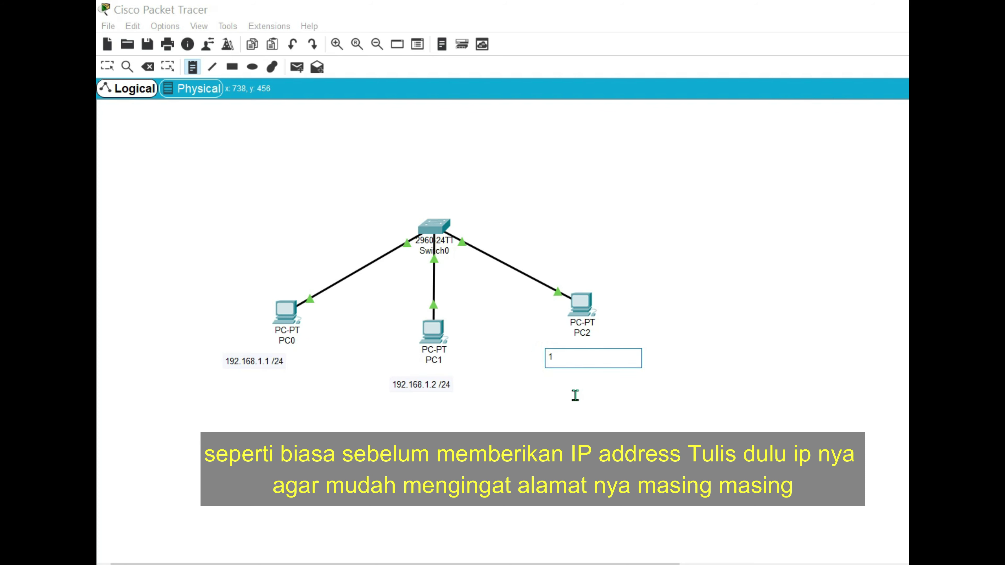
pyautogui.write('92')
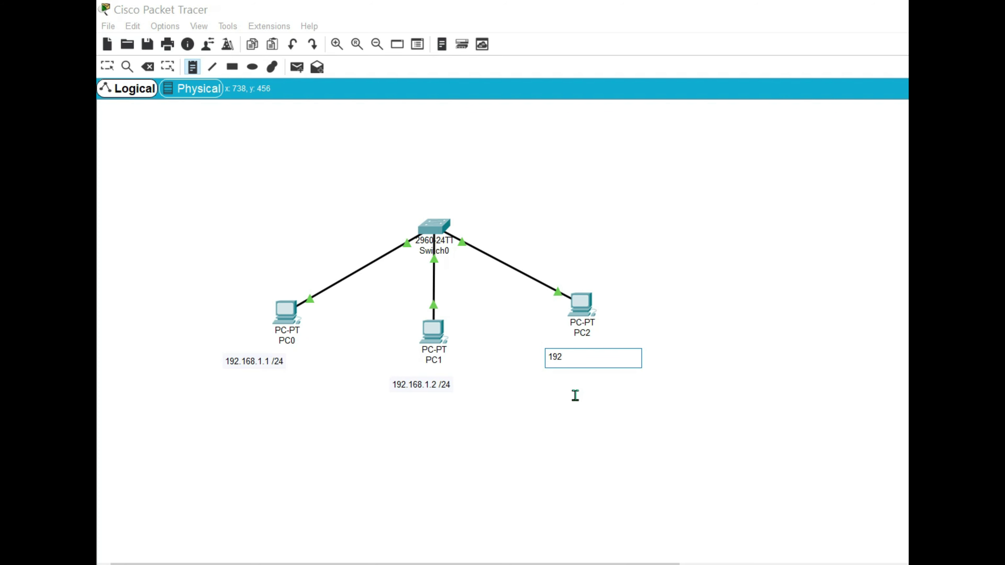
pyautogui.write('.168')
pyautogui.write('.1.3 /24')
pyautogui.click(576, 395)
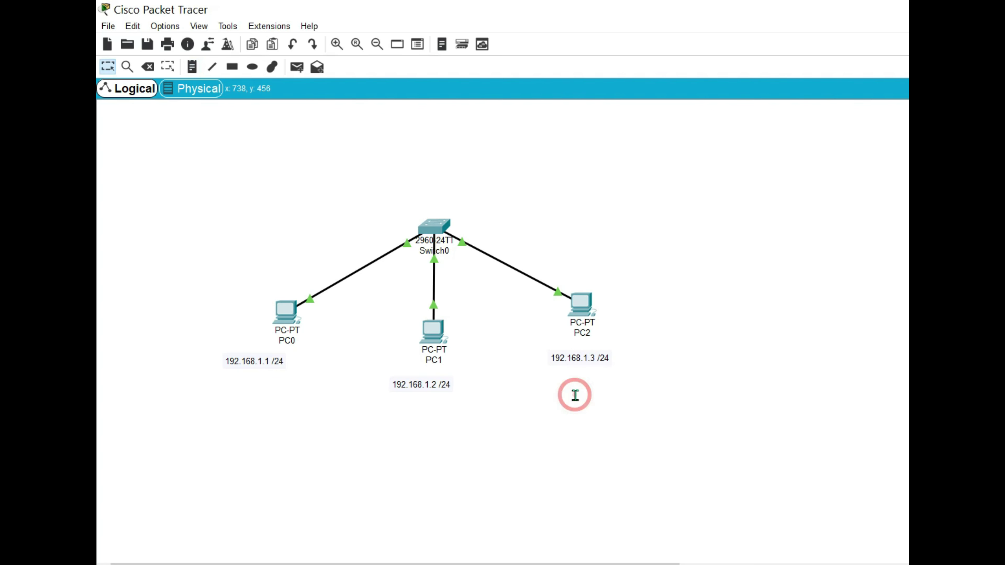
# Reposition the three IP address notes so each one sits centred directly beneath its PC.
pyautogui.click(577, 362)
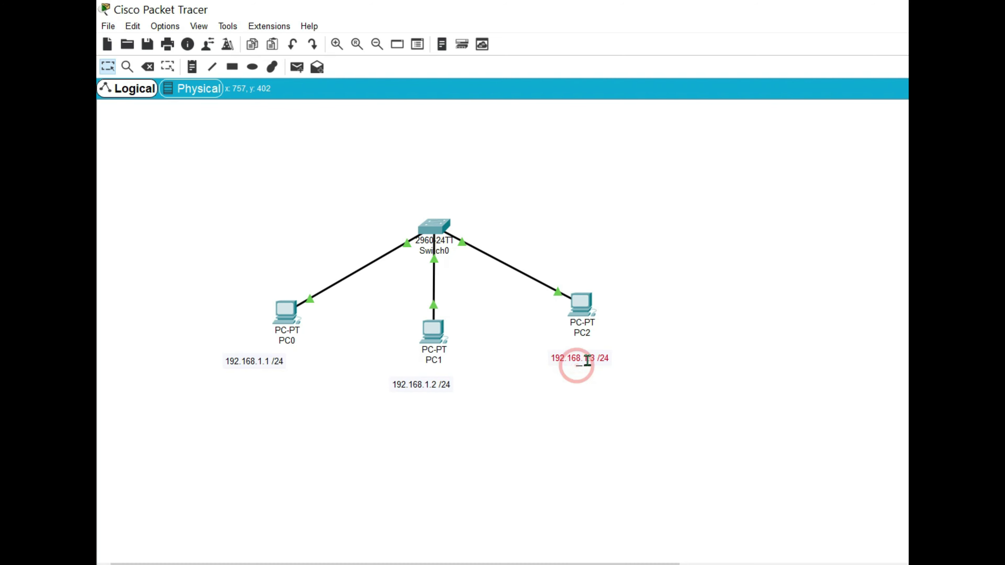
pyautogui.click(551, 397)
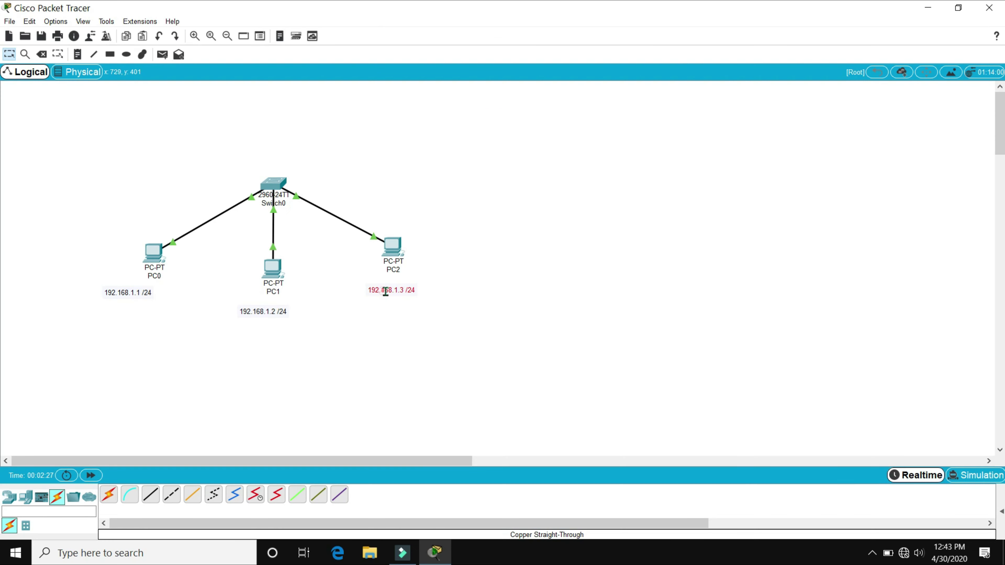
pyautogui.moveTo(386, 292); pyautogui.dragTo(395, 286)
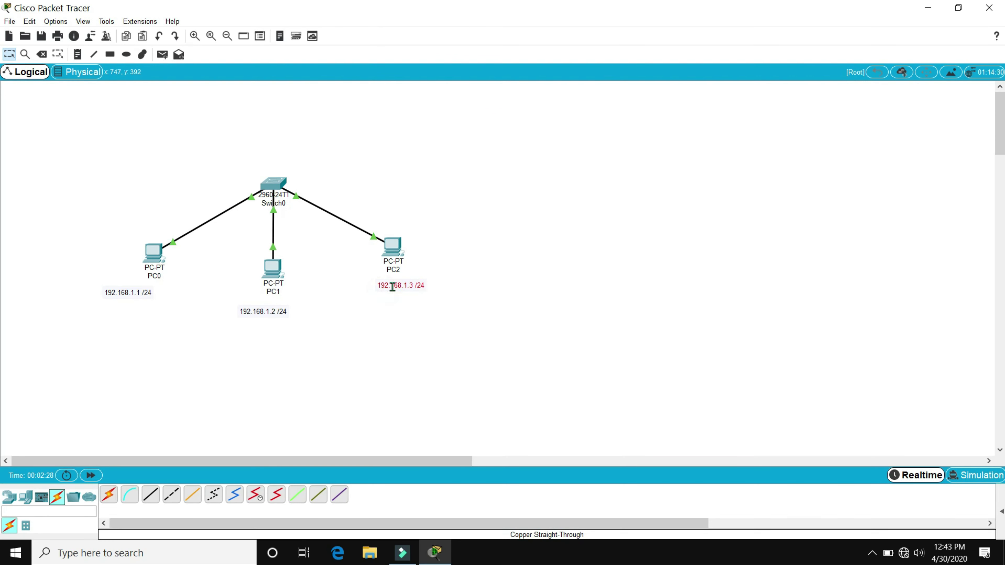
pyautogui.click(278, 311)
pyautogui.moveTo(278, 311); pyautogui.dragTo(288, 305)
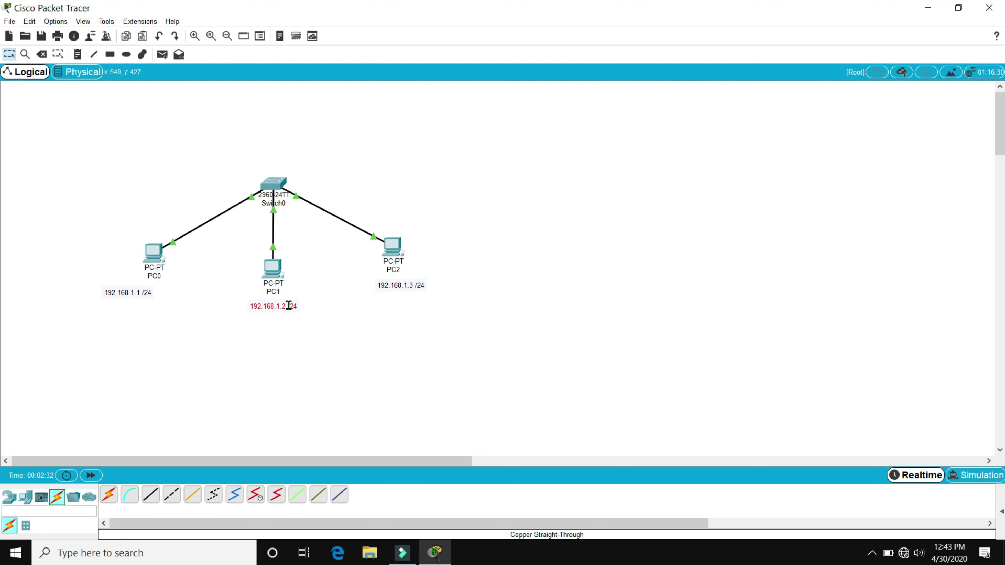
pyautogui.moveTo(142, 293); pyautogui.dragTo(167, 293)
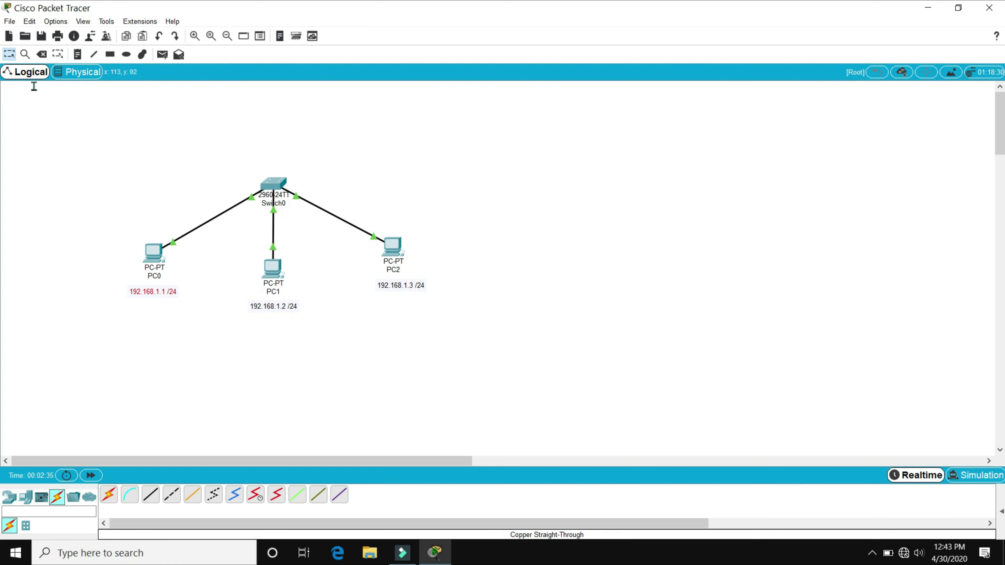
pyautogui.click(10, 53)
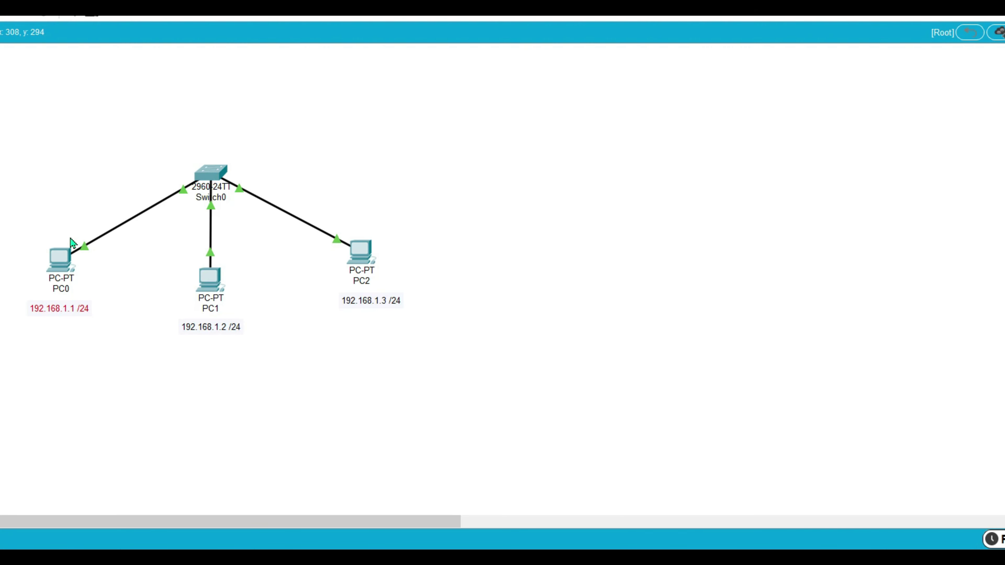
# Give PC0 the static IP address 192.168.1.1 with subnet mask 255.255.255.0 and close its window.
pyautogui.click(63, 269)
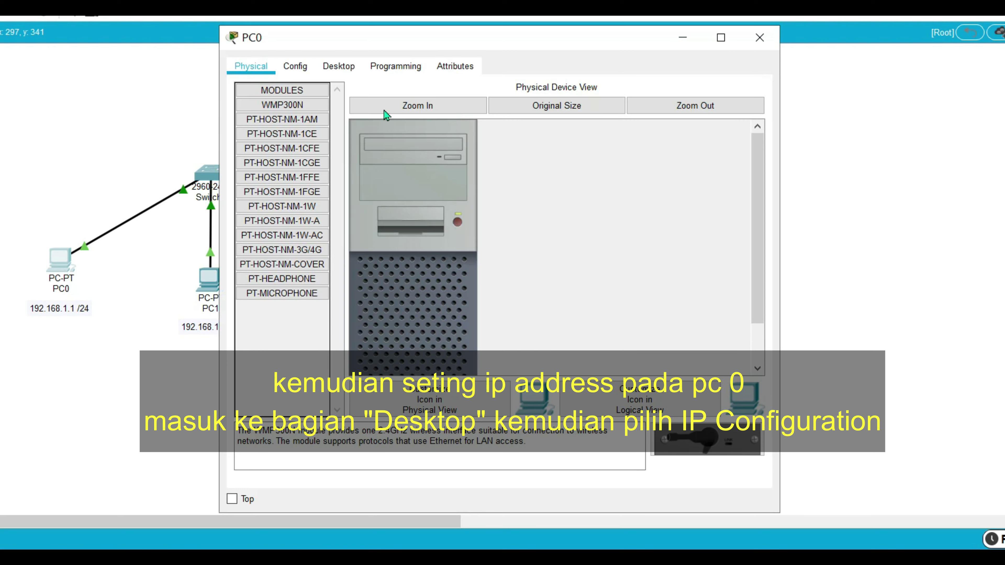
pyautogui.moveTo(353, 39); pyautogui.dragTo(562, 41)
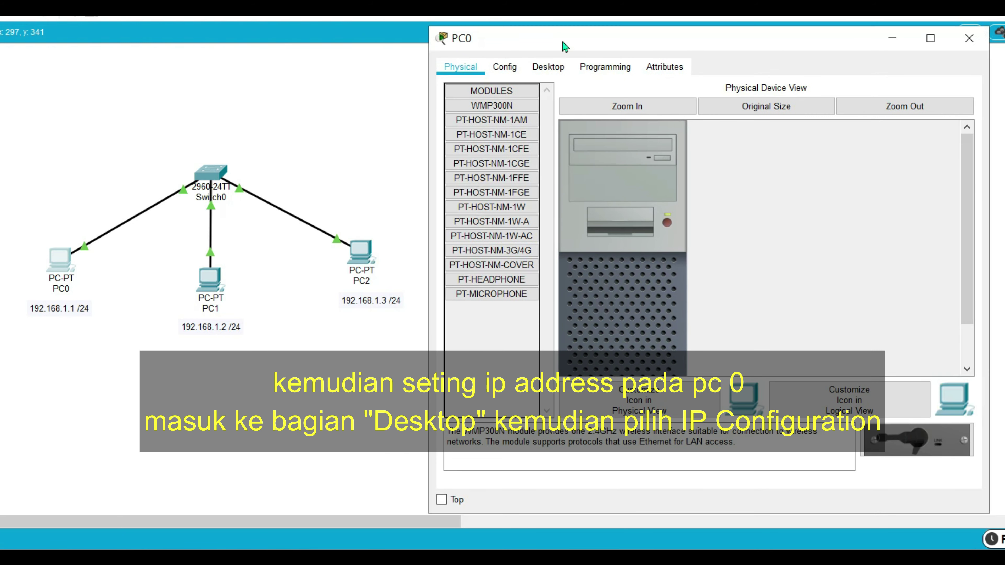
pyautogui.click(545, 66)
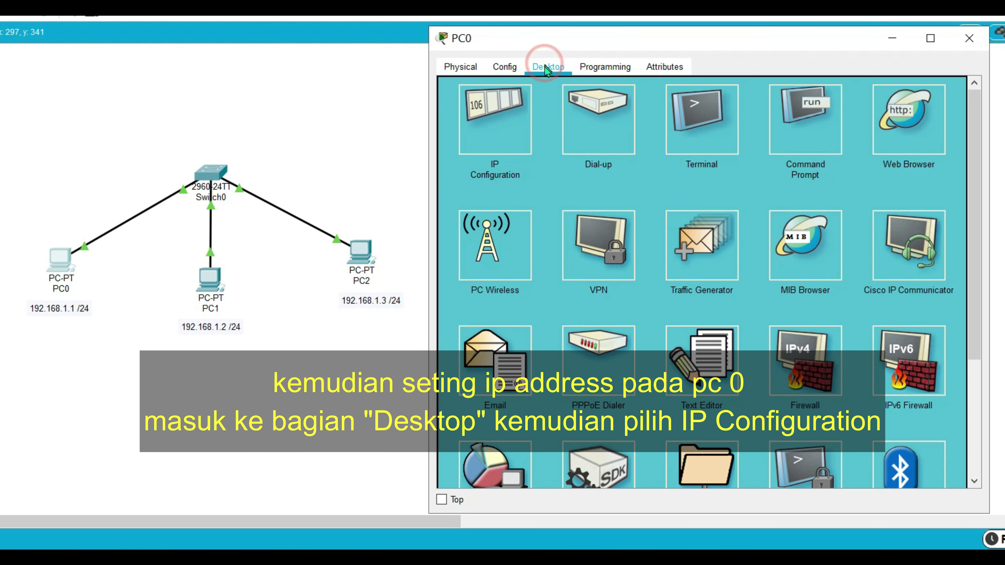
pyautogui.click(487, 152)
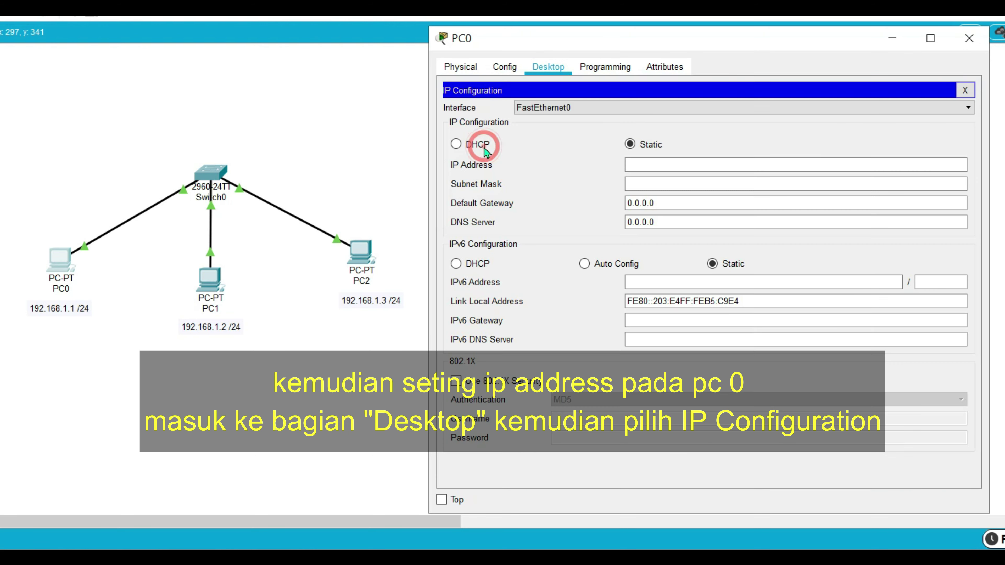
pyautogui.click(657, 164)
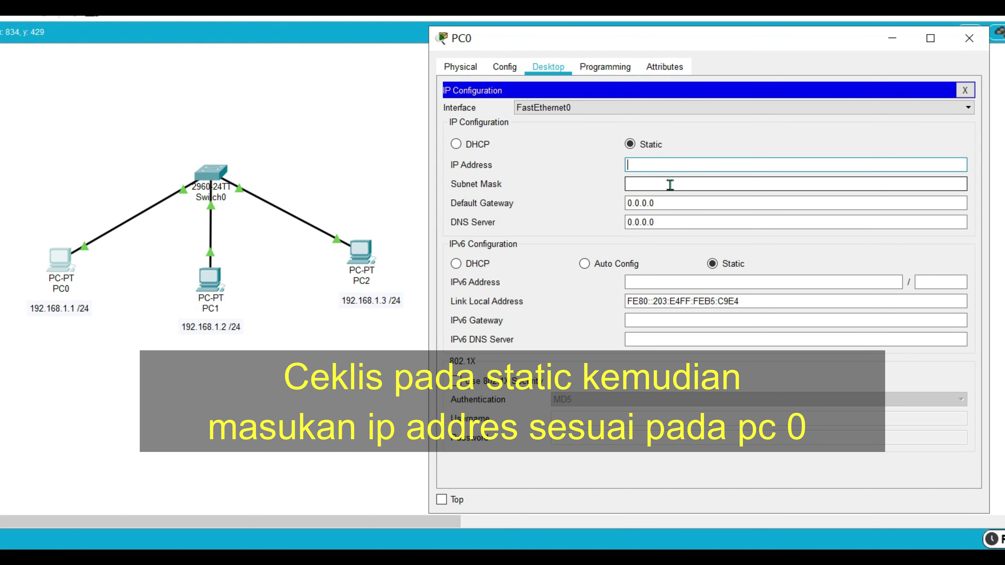
pyautogui.write('192.168.1.1')
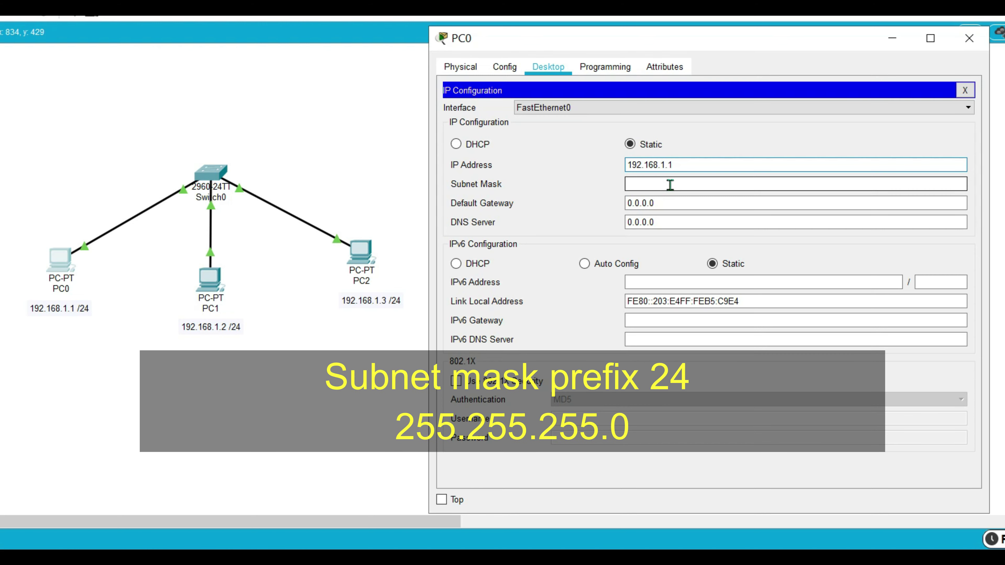
pyautogui.click(670, 184)
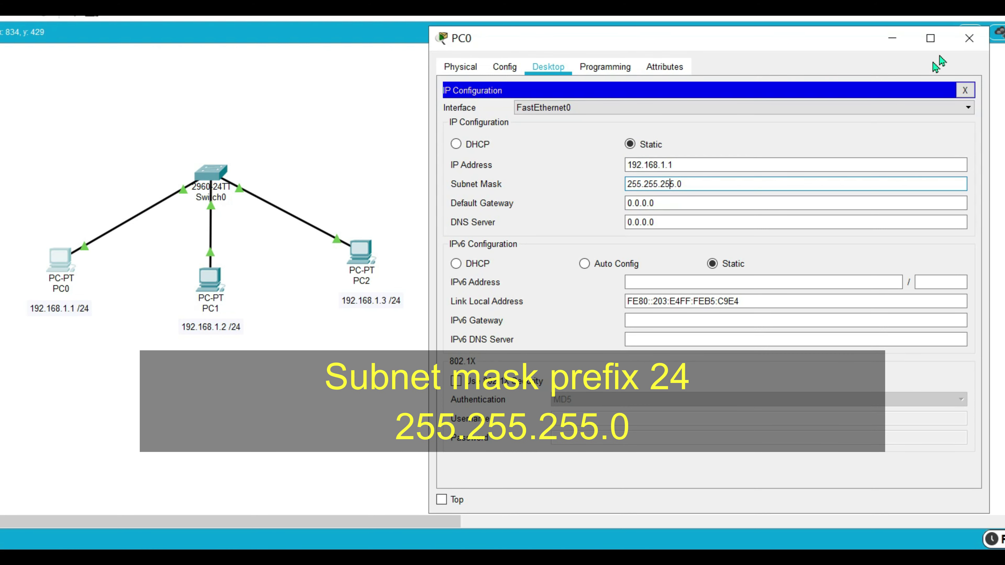
pyautogui.click(970, 38)
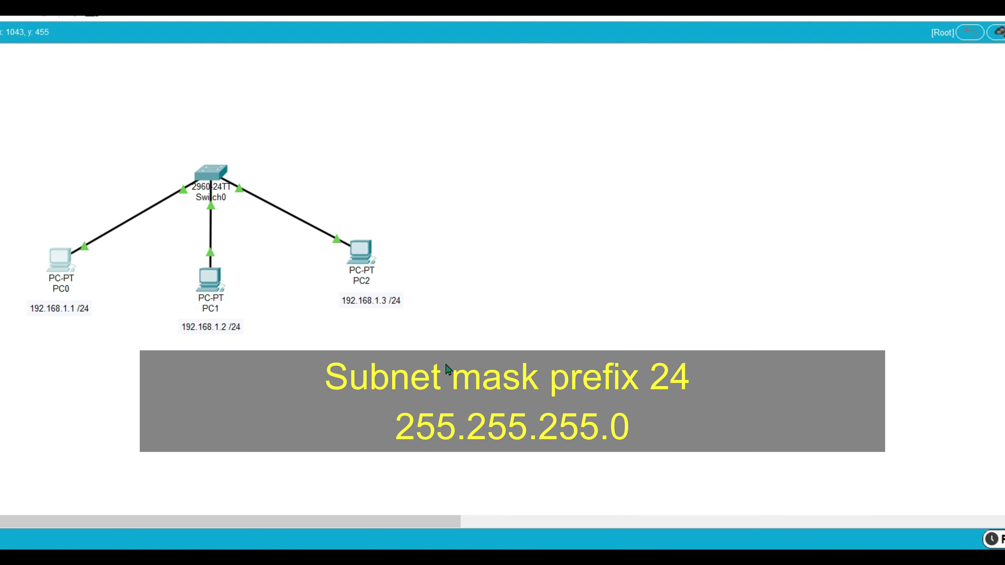
# Configure PC1 with static IP address 192.168.1.2 and subnet mask 255.255.255.0, closing its window when done.
pyautogui.click(212, 279)
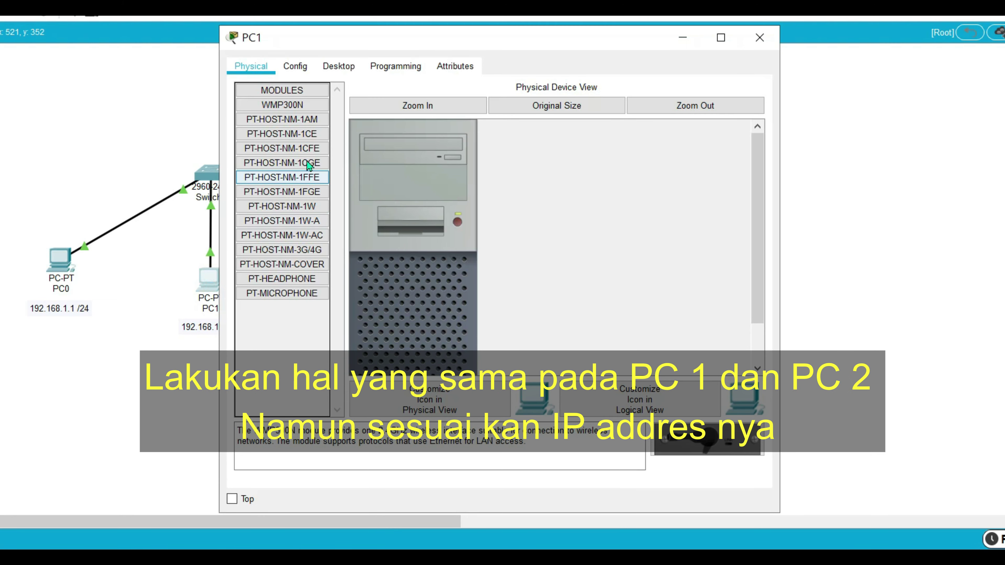
pyautogui.moveTo(336, 37); pyautogui.dragTo(510, 25)
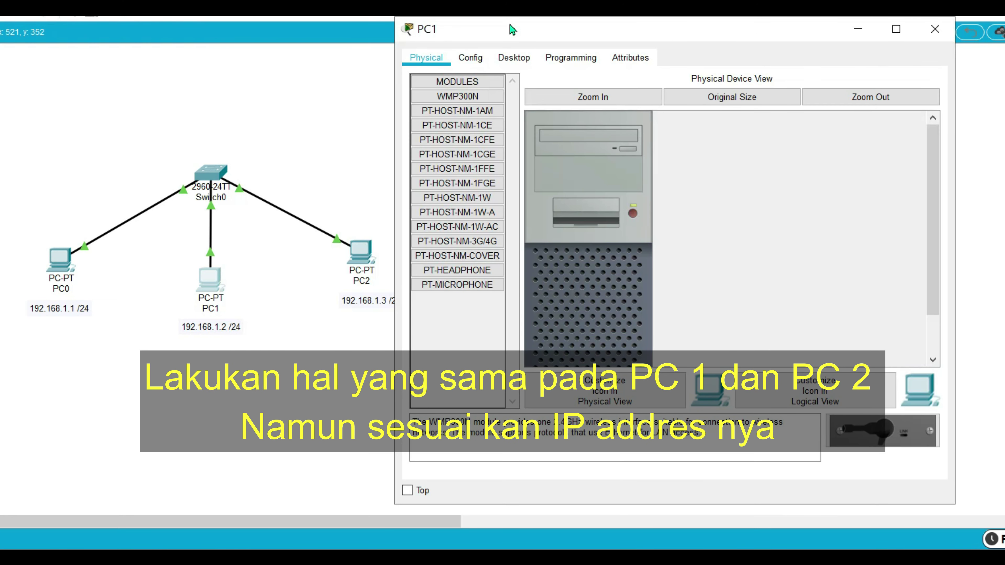
pyautogui.click(523, 56)
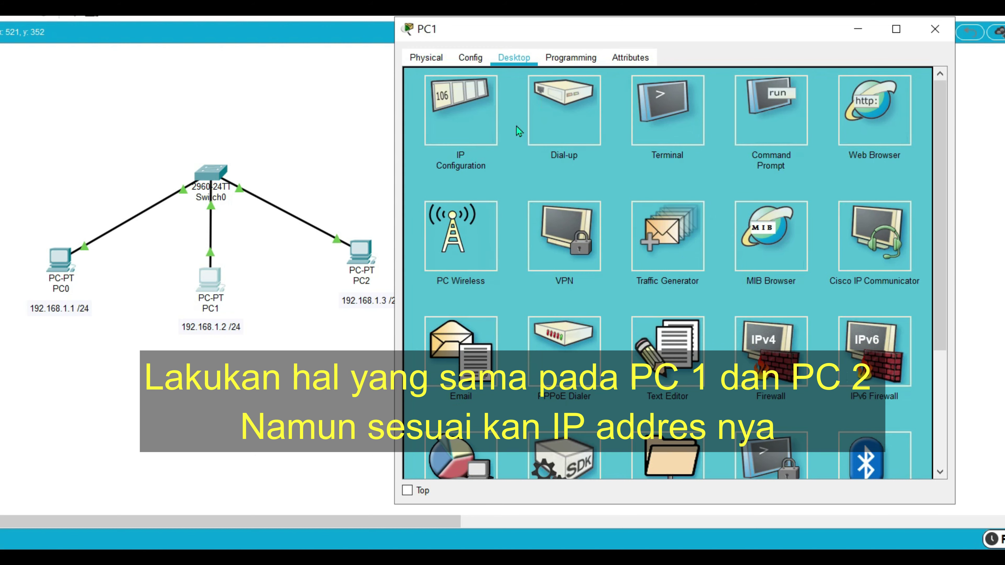
pyautogui.click(478, 140)
pyautogui.click(620, 155)
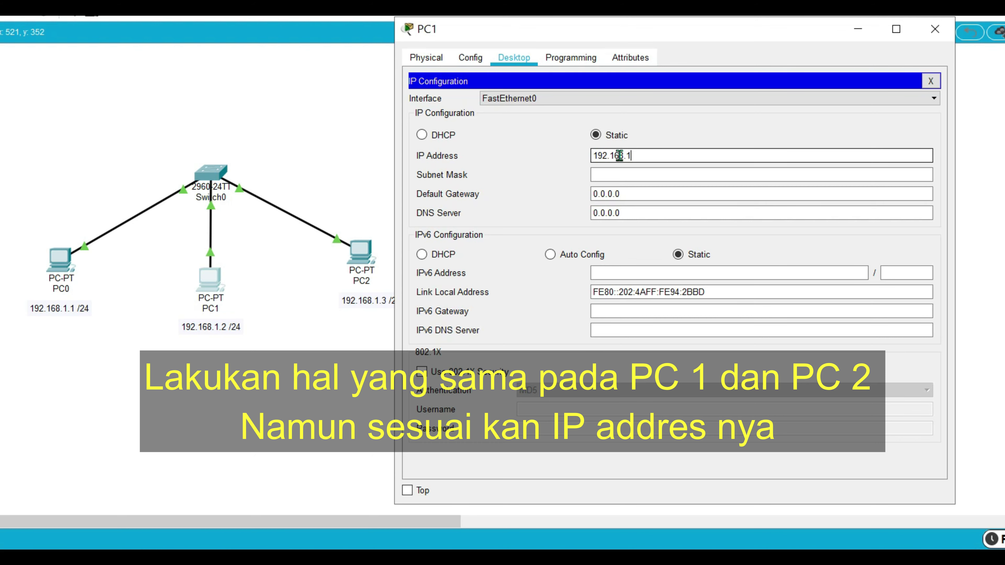
pyautogui.write('192.168.1.2')
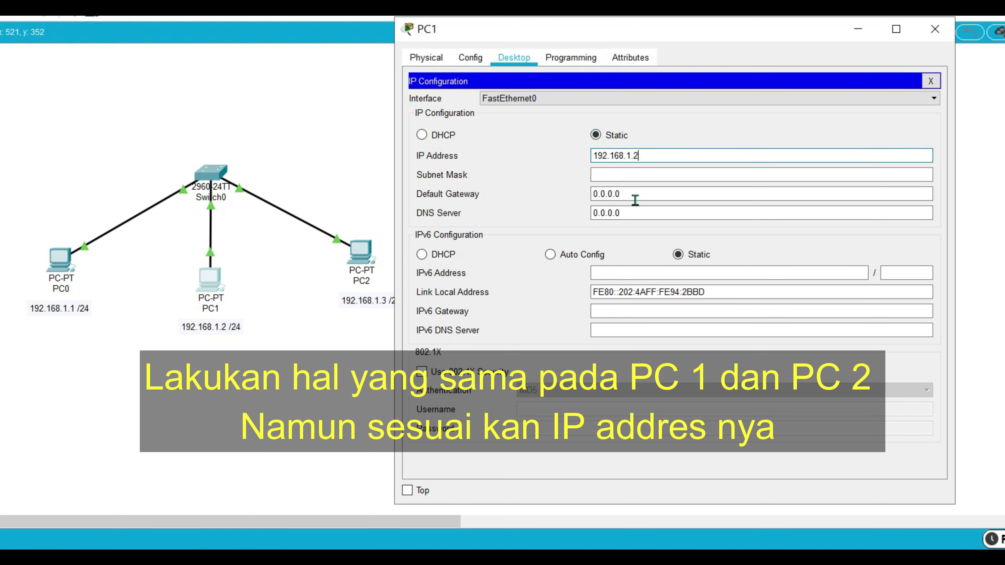
pyautogui.click(624, 173)
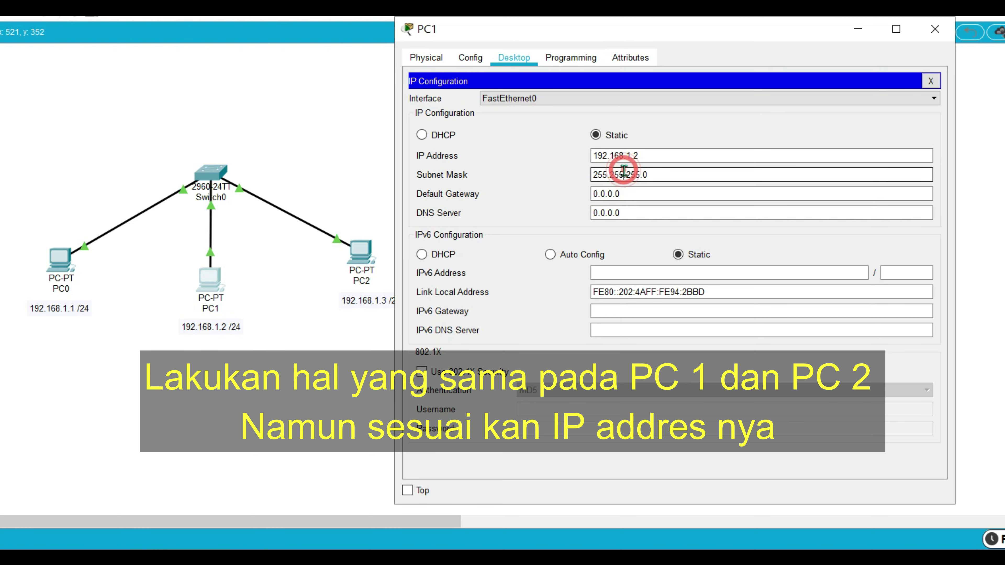
pyautogui.click(931, 34)
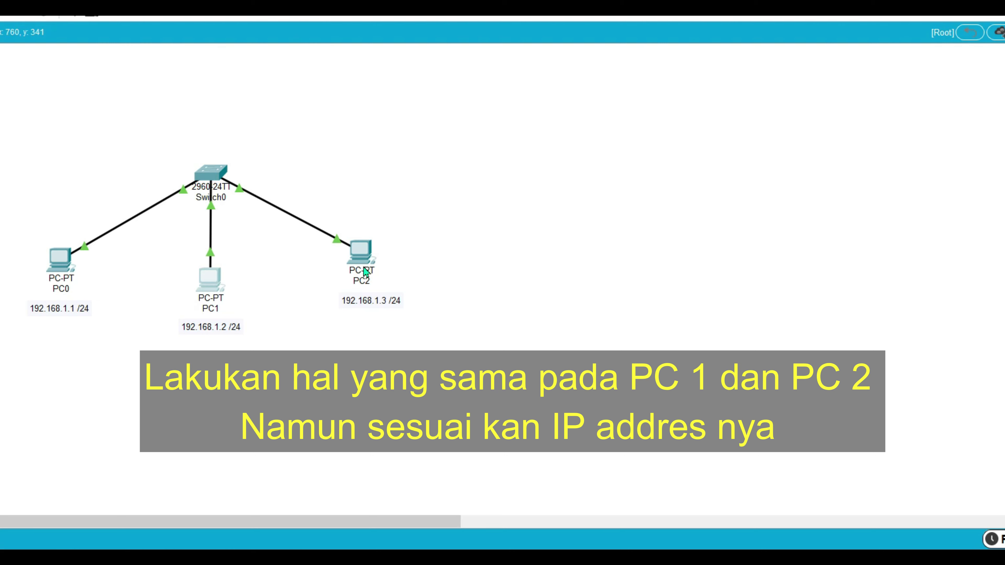
# Set PC2's static IP address to 192.168.1.3 and its subnet mask to 255.255.255.0, and close its window.
pyautogui.click(361, 251)
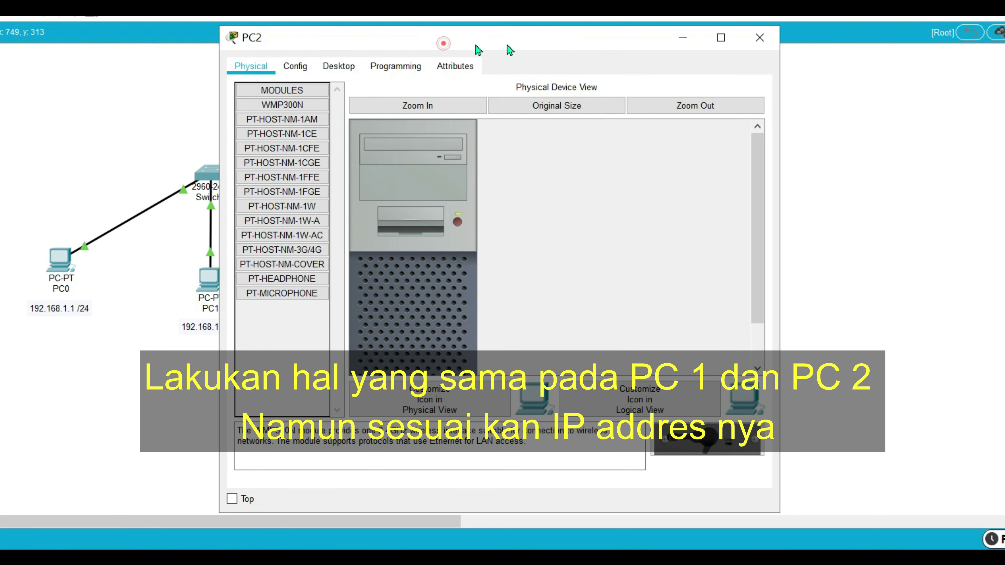
pyautogui.moveTo(443, 44); pyautogui.dragTo(630, 45)
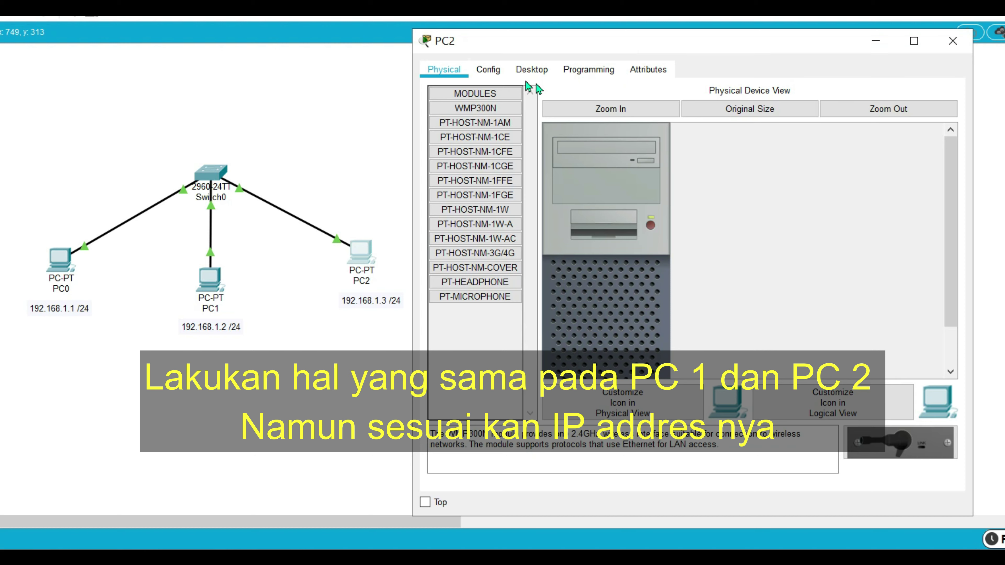
pyautogui.click(531, 72)
pyautogui.click(481, 147)
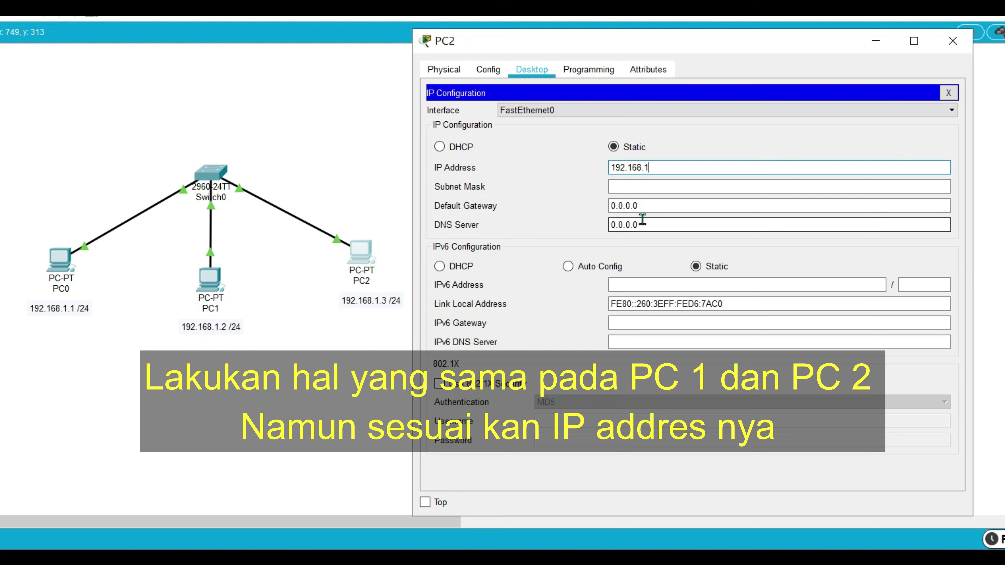
pyautogui.click(649, 187)
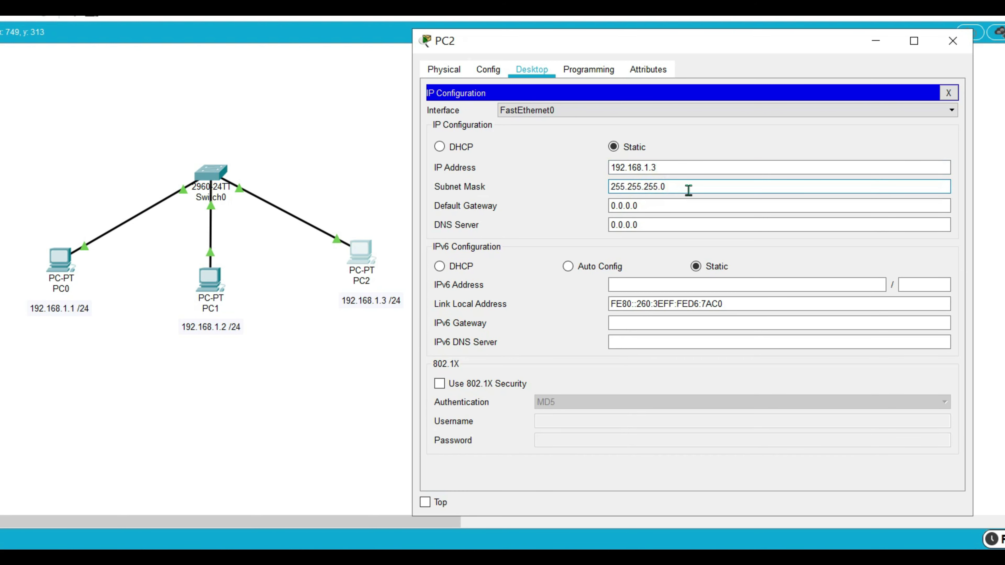
pyautogui.click(945, 49)
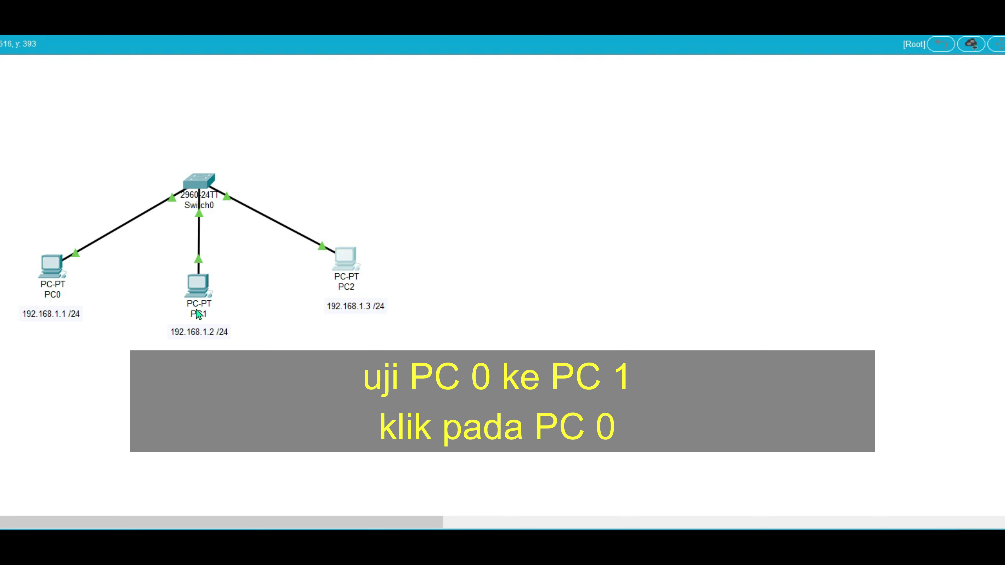
# Ping PC1 at 192.168.1.2 from PC0's Command Prompt, and close PC0's window when the ping finishes.
pyautogui.click(54, 278)
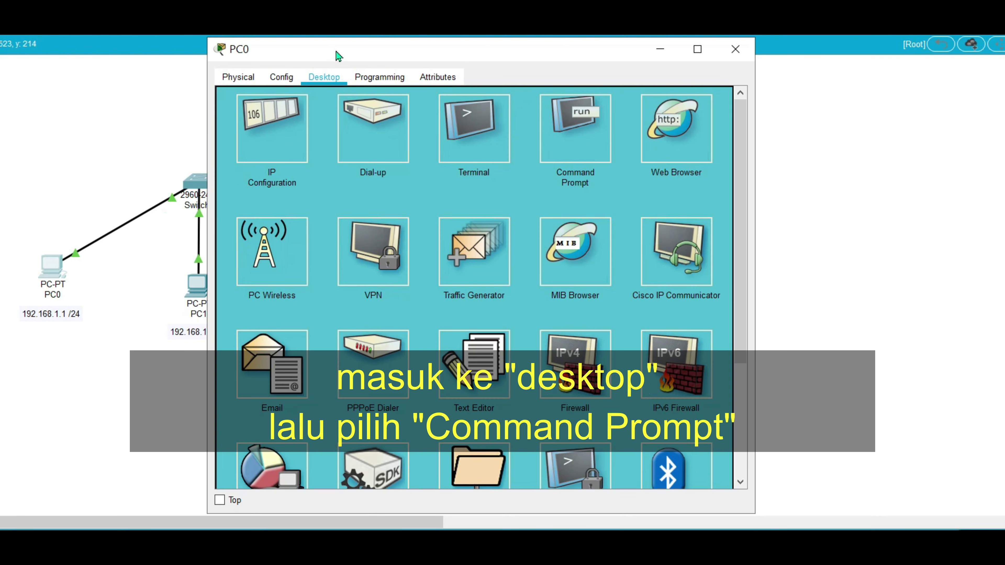
pyautogui.moveTo(336, 54); pyautogui.dragTo(529, 44)
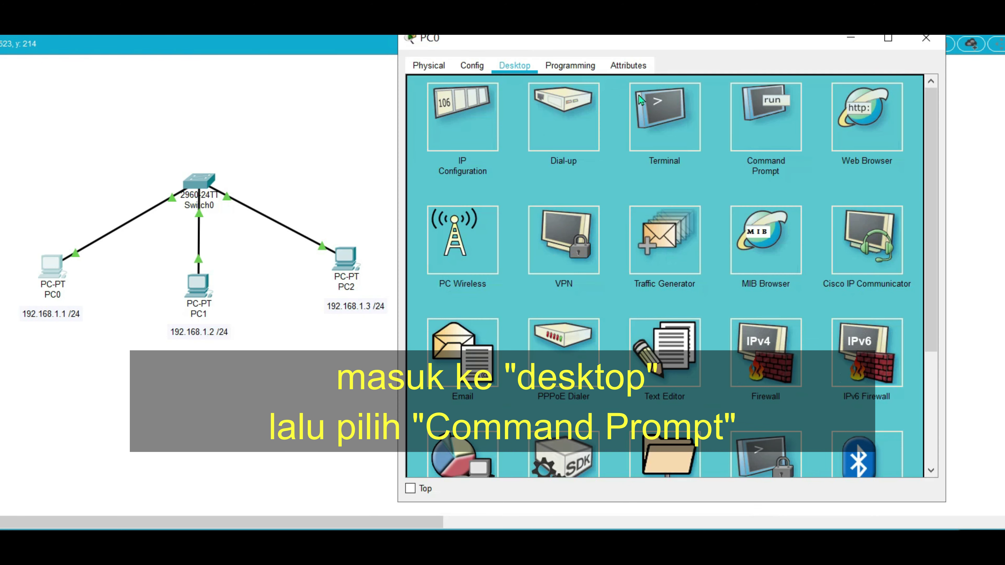
pyautogui.click(781, 143)
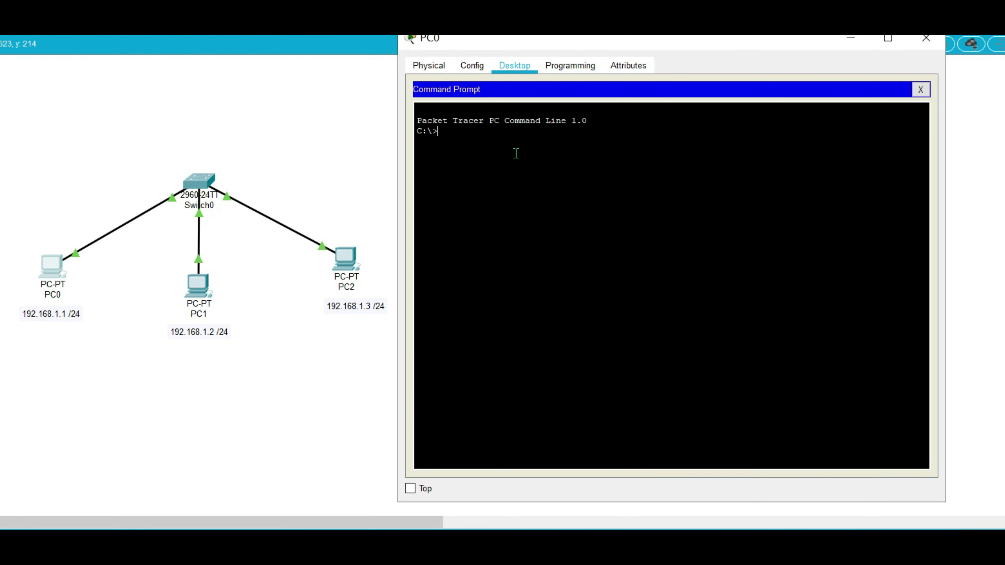
pyautogui.write('pi')
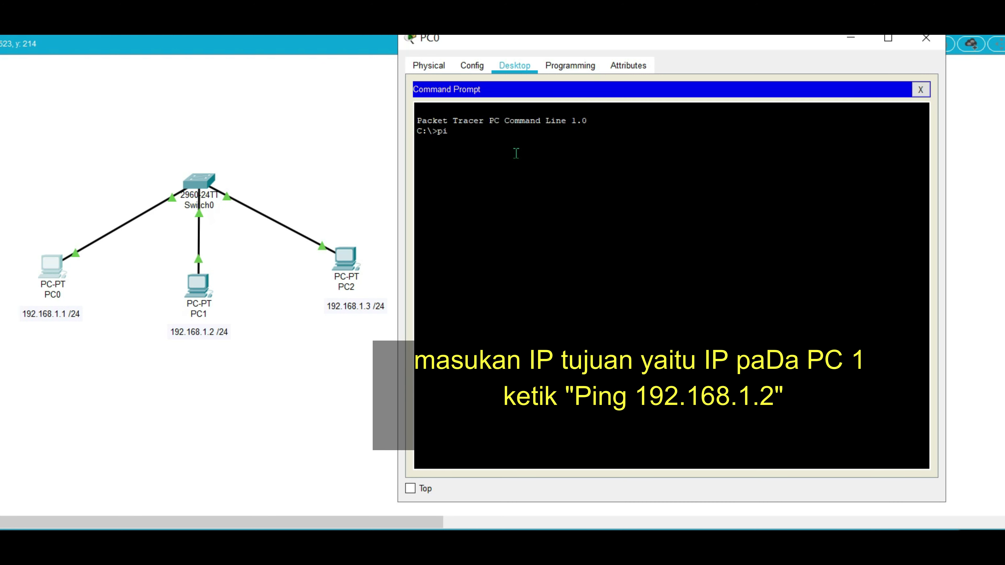
pyautogui.write('ng 192.168.1.2')
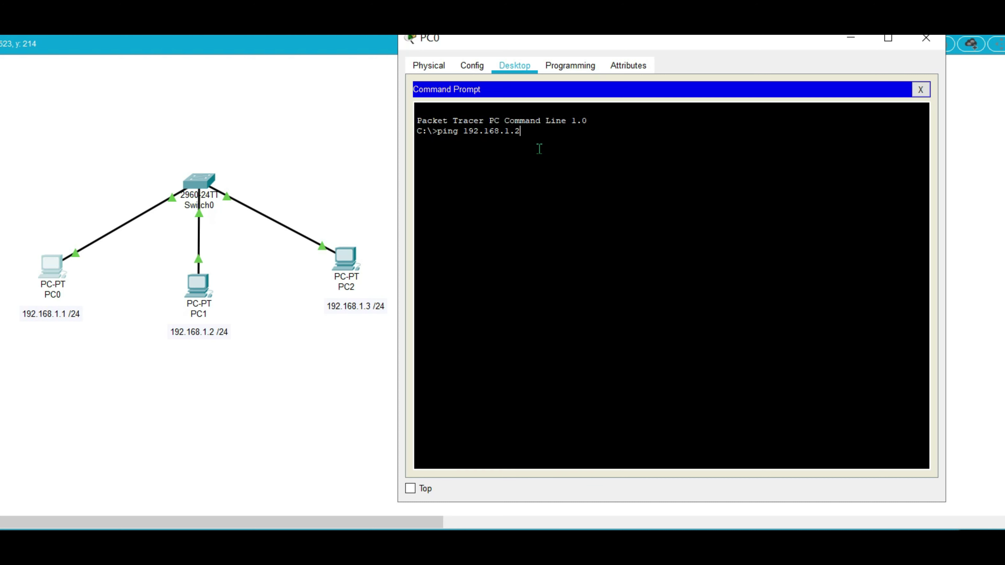
pyautogui.press('Return')
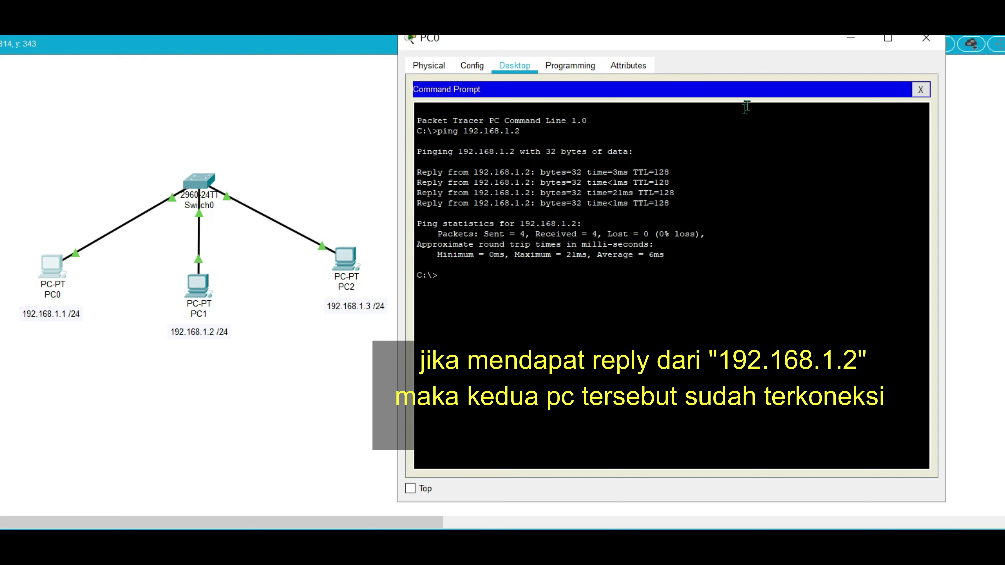
pyautogui.click(921, 47)
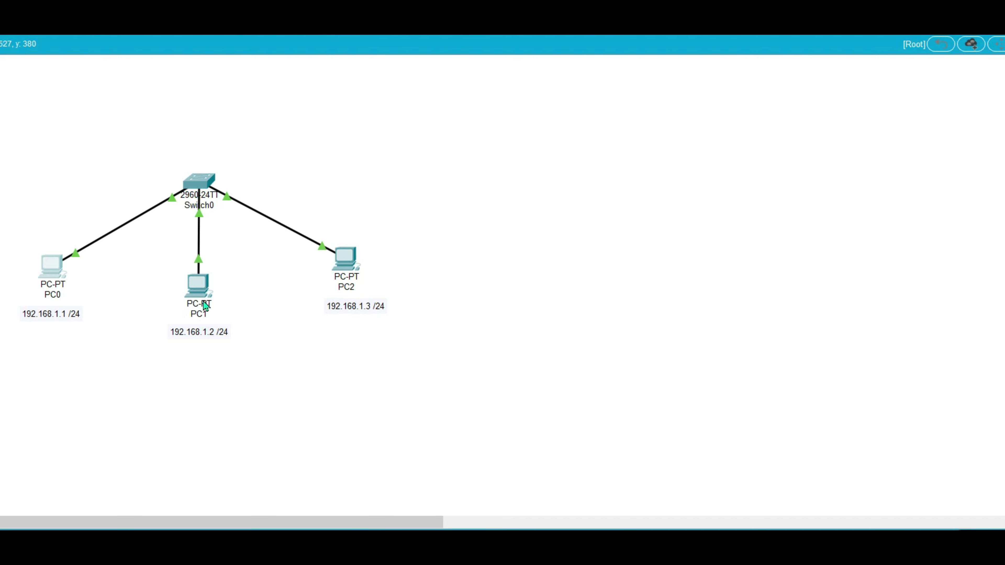
# Test connectivity from PC1 to PC2 by running ping 192.168.1.3 in PC1's Command Prompt, and close its window.
pyautogui.click(198, 285)
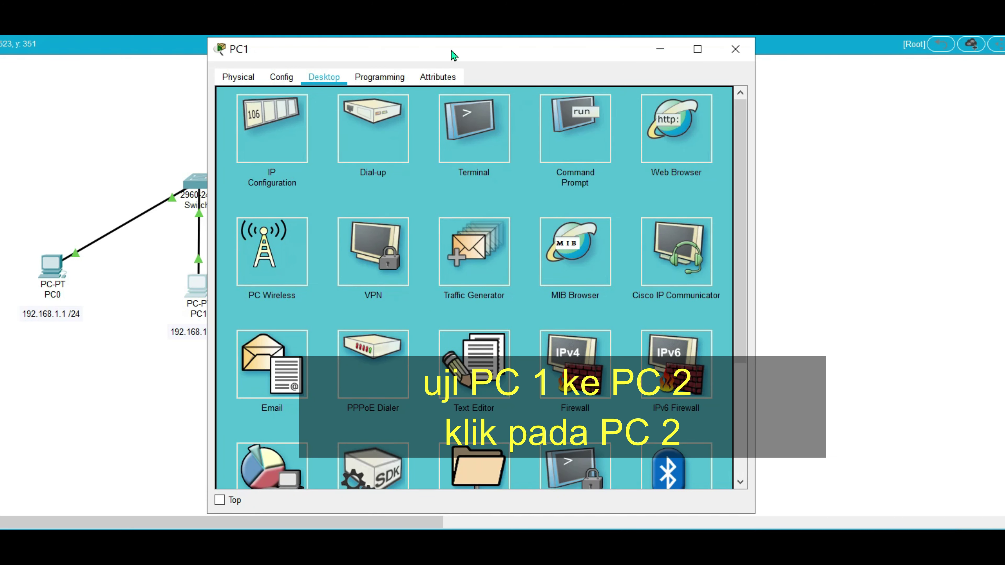
pyautogui.moveTo(454, 51); pyautogui.dragTo(614, 42)
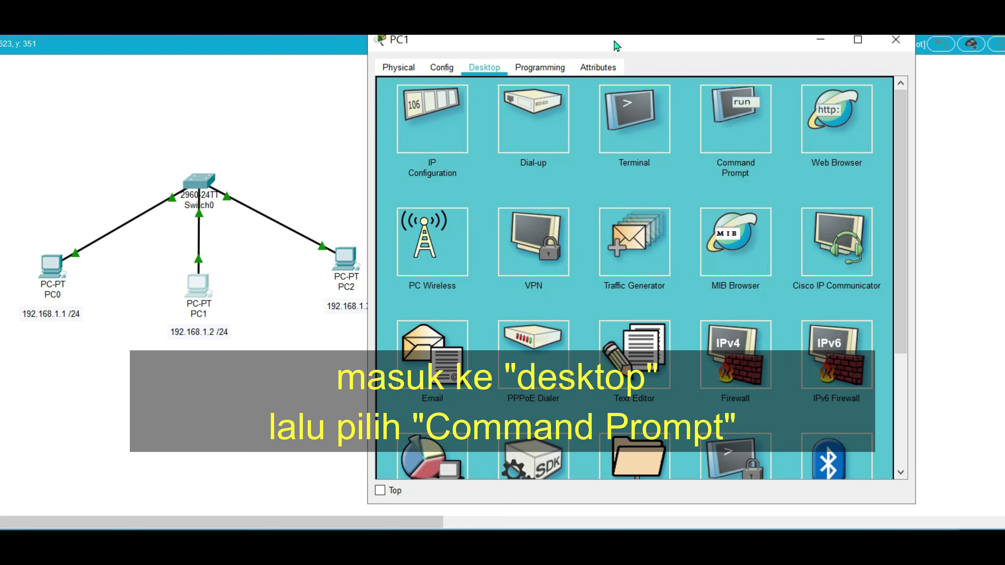
pyautogui.click(753, 139)
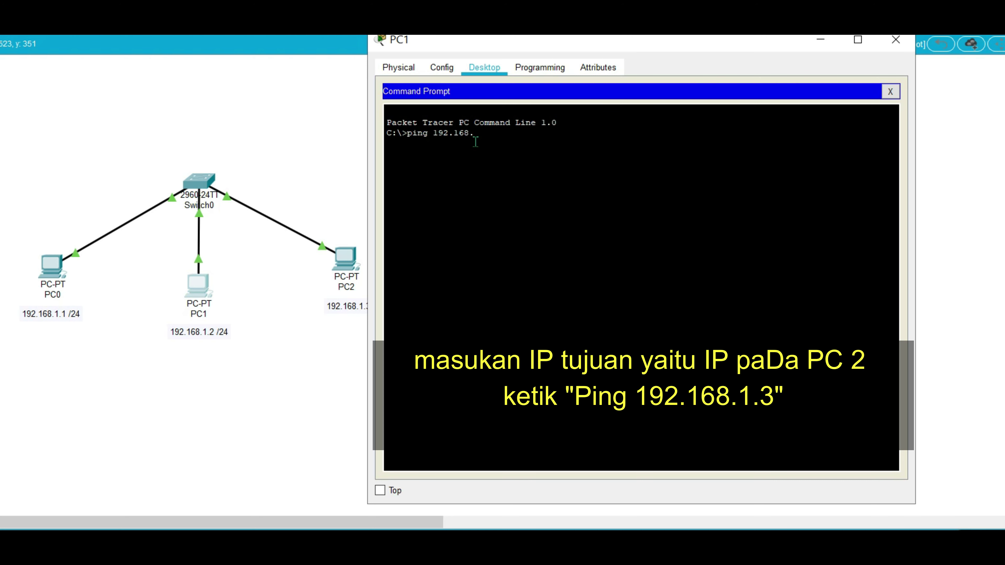
pyautogui.write('3')
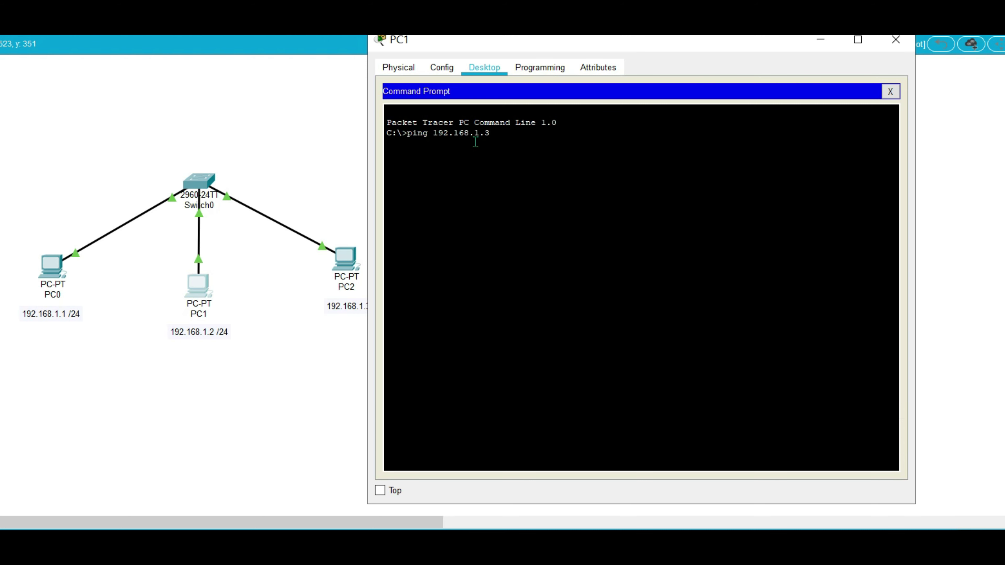
pyautogui.press('Return')
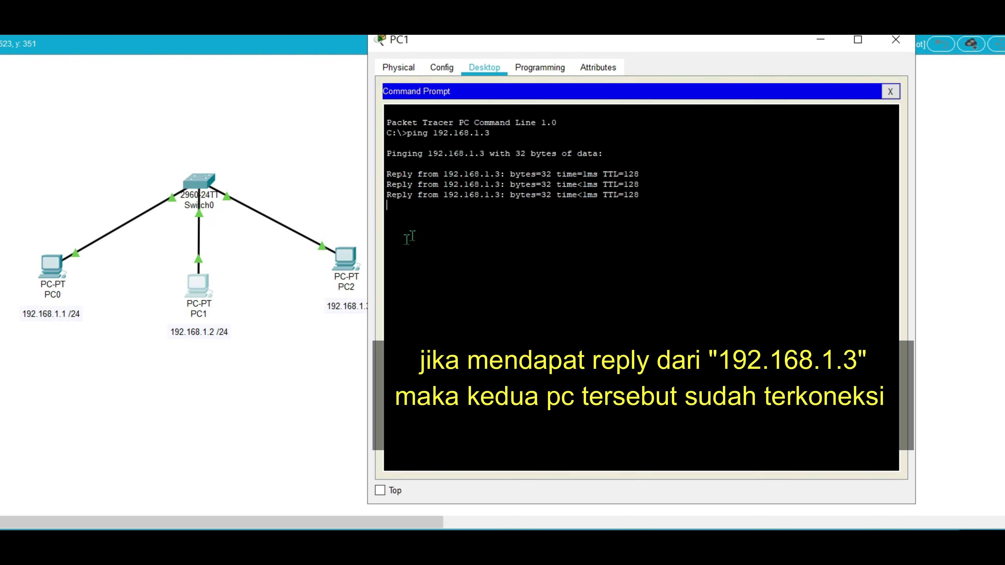
pyautogui.moveTo(467, 43); pyautogui.dragTo(486, 43)
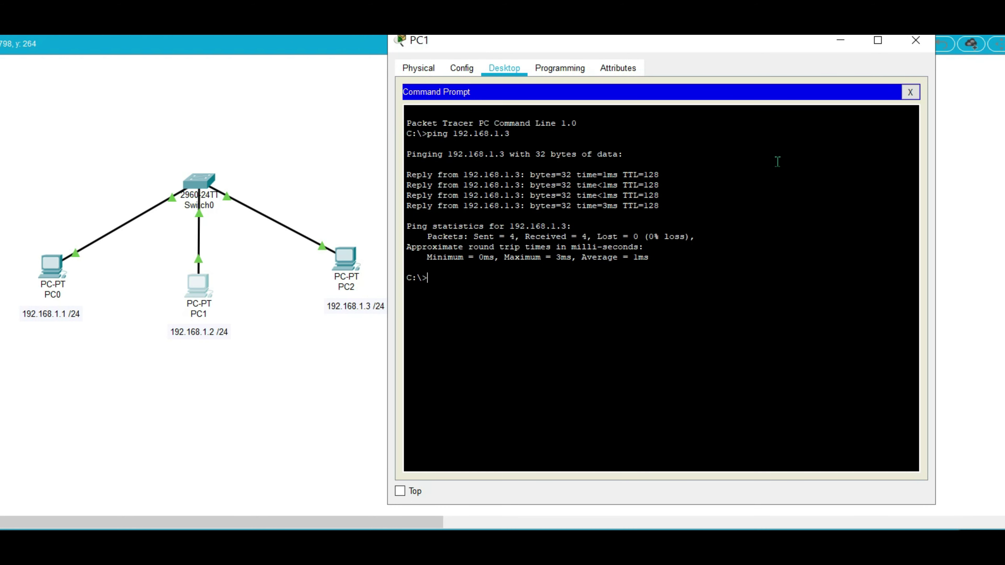
pyautogui.click(916, 40)
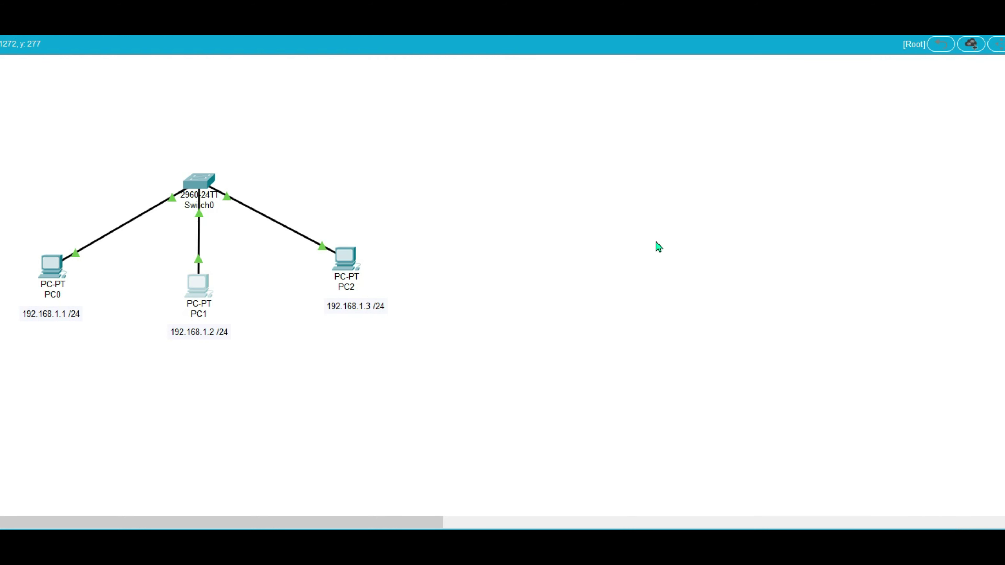